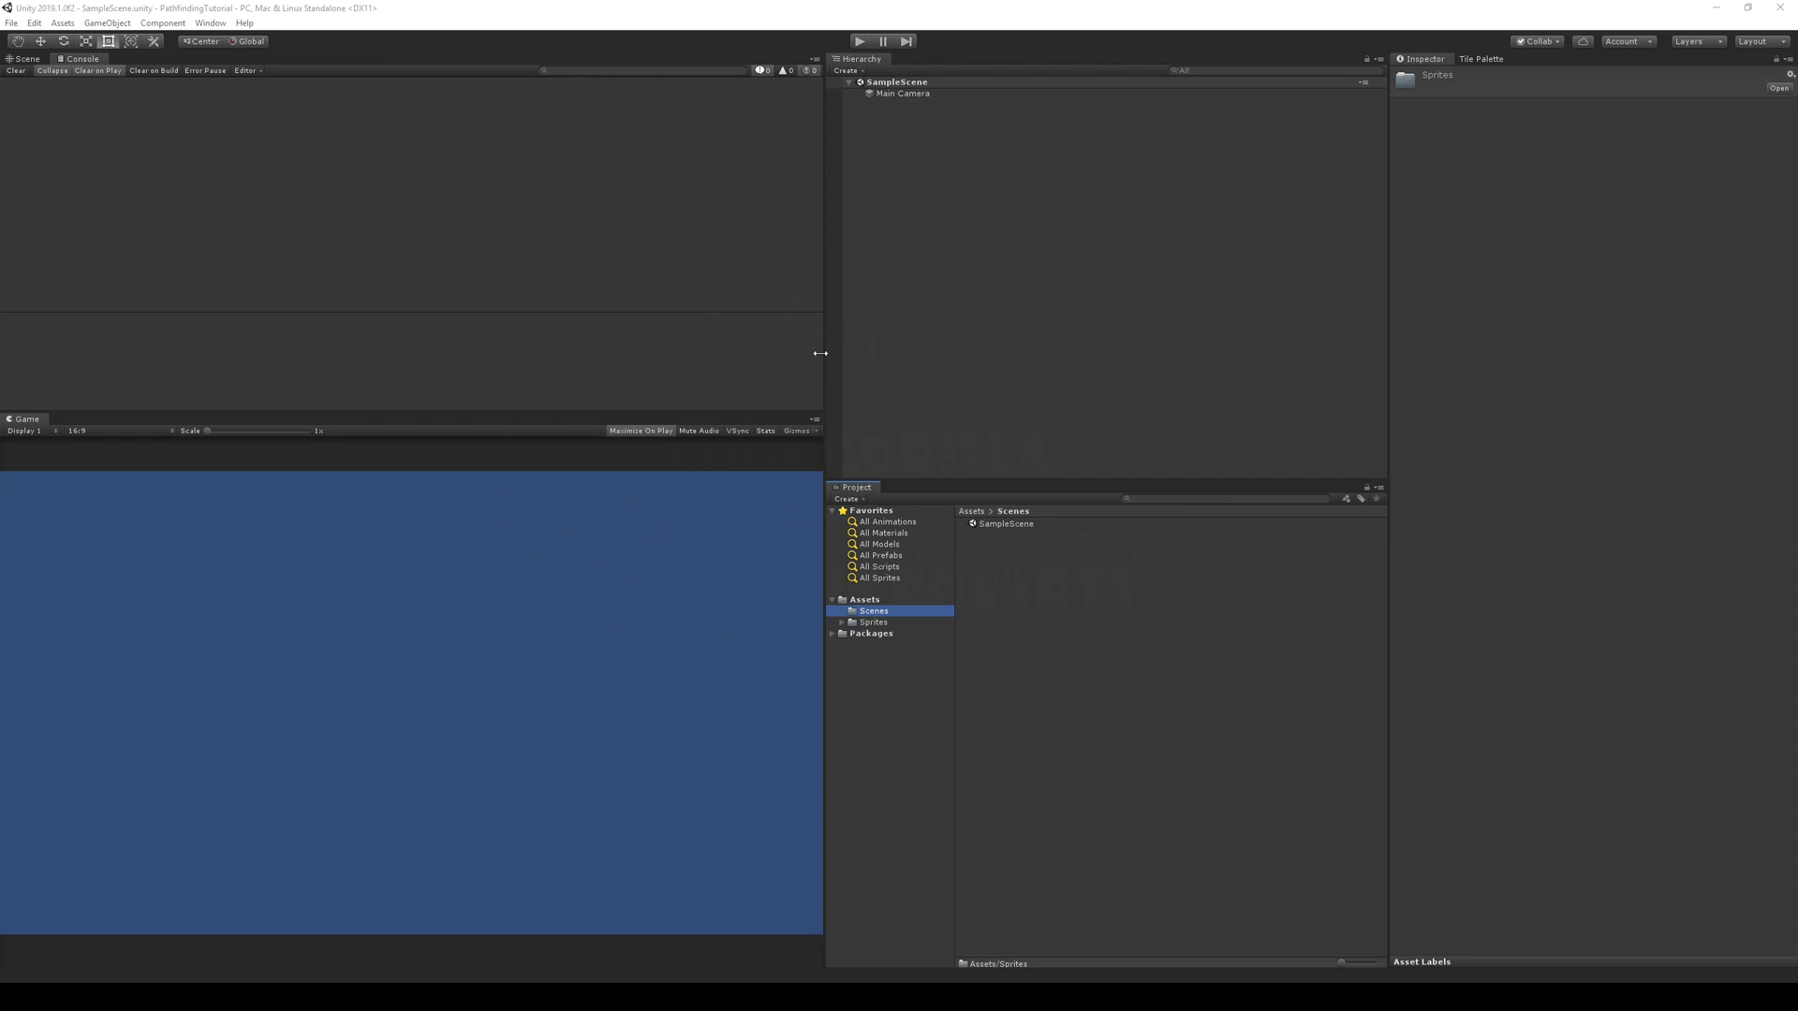
# Open the Sprites folder to list the grass, path, start and goal tile sprites
pyautogui.click(875, 623)
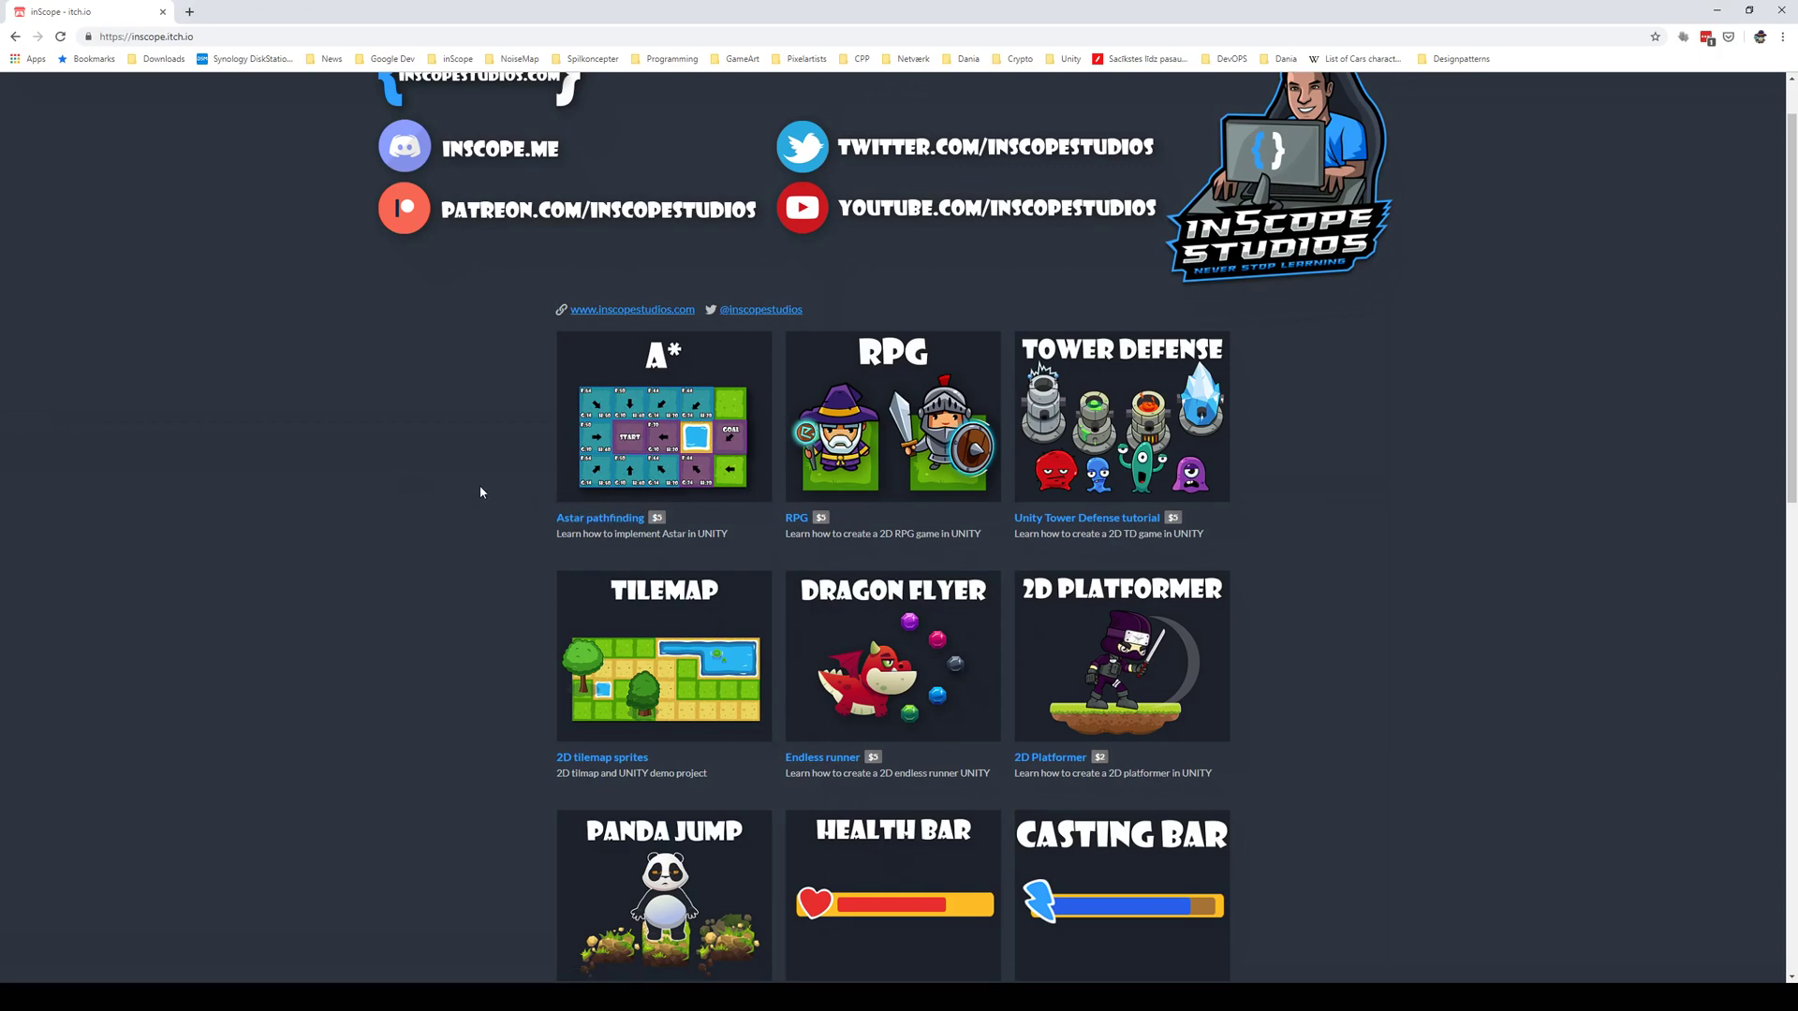
pyautogui.click(729, 980)
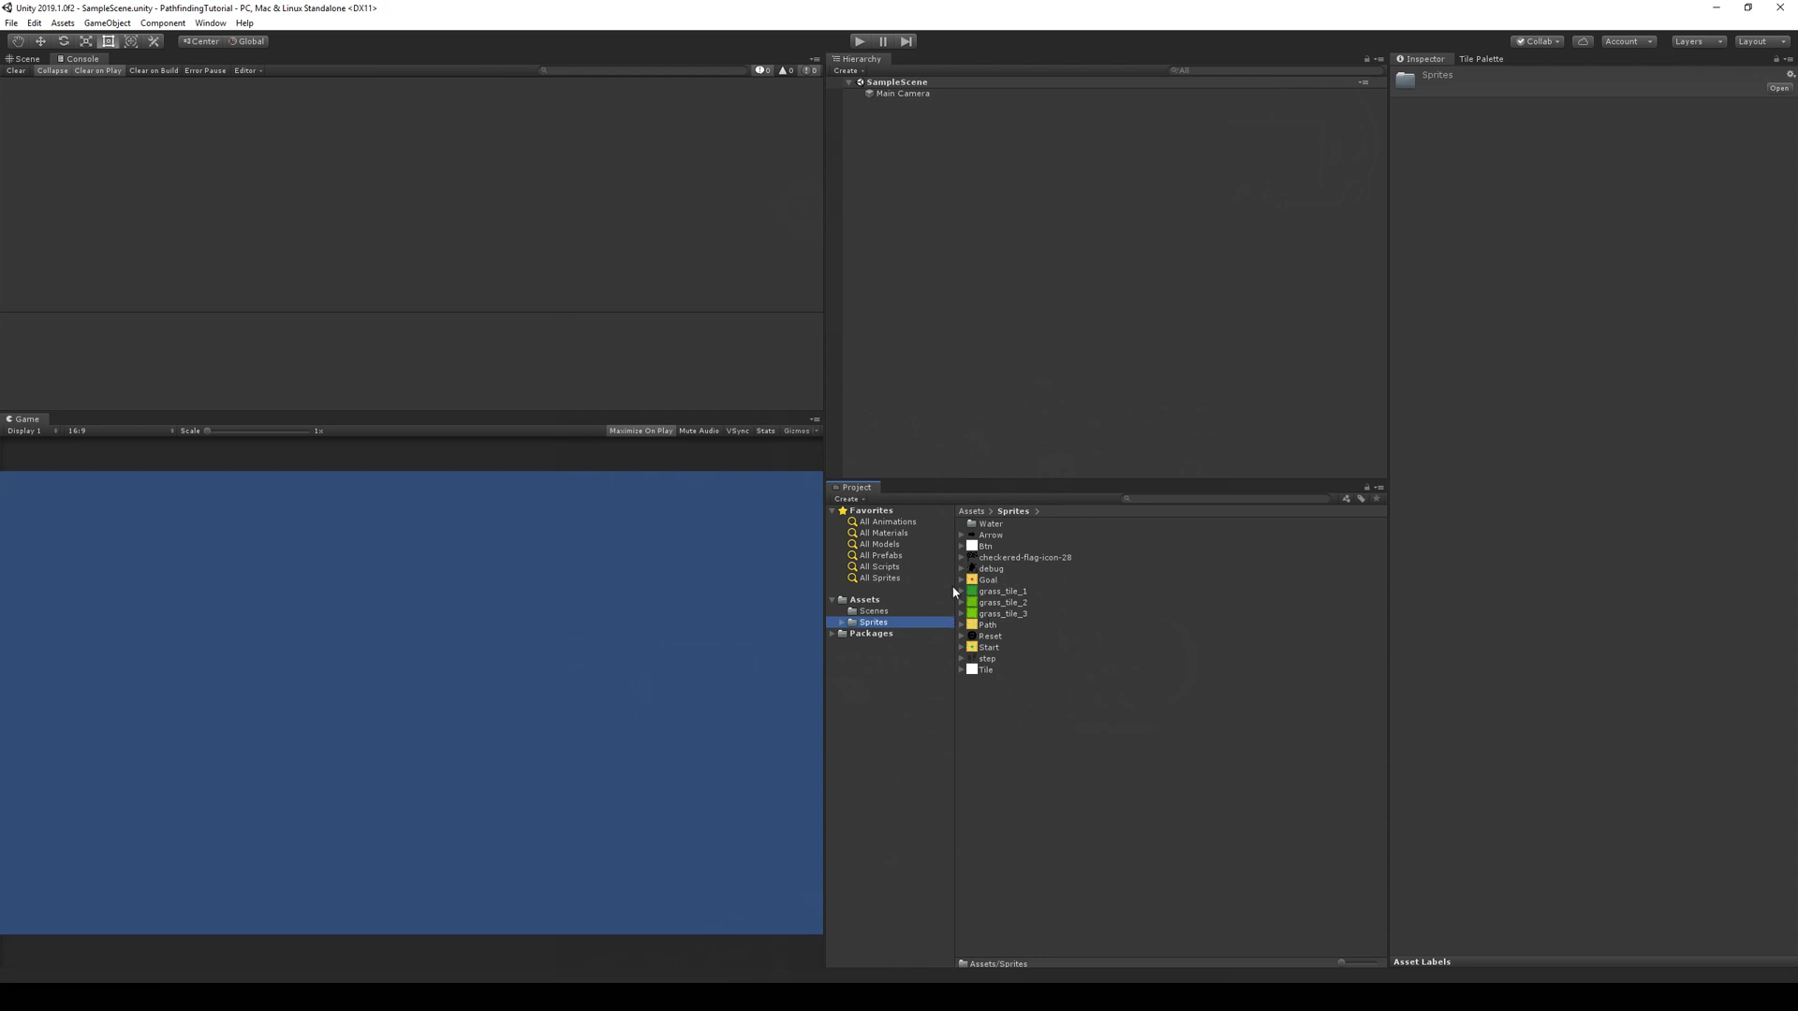
pyautogui.hotkey('alt', 'Tab')
pyautogui.scroll(1, 568, 404)
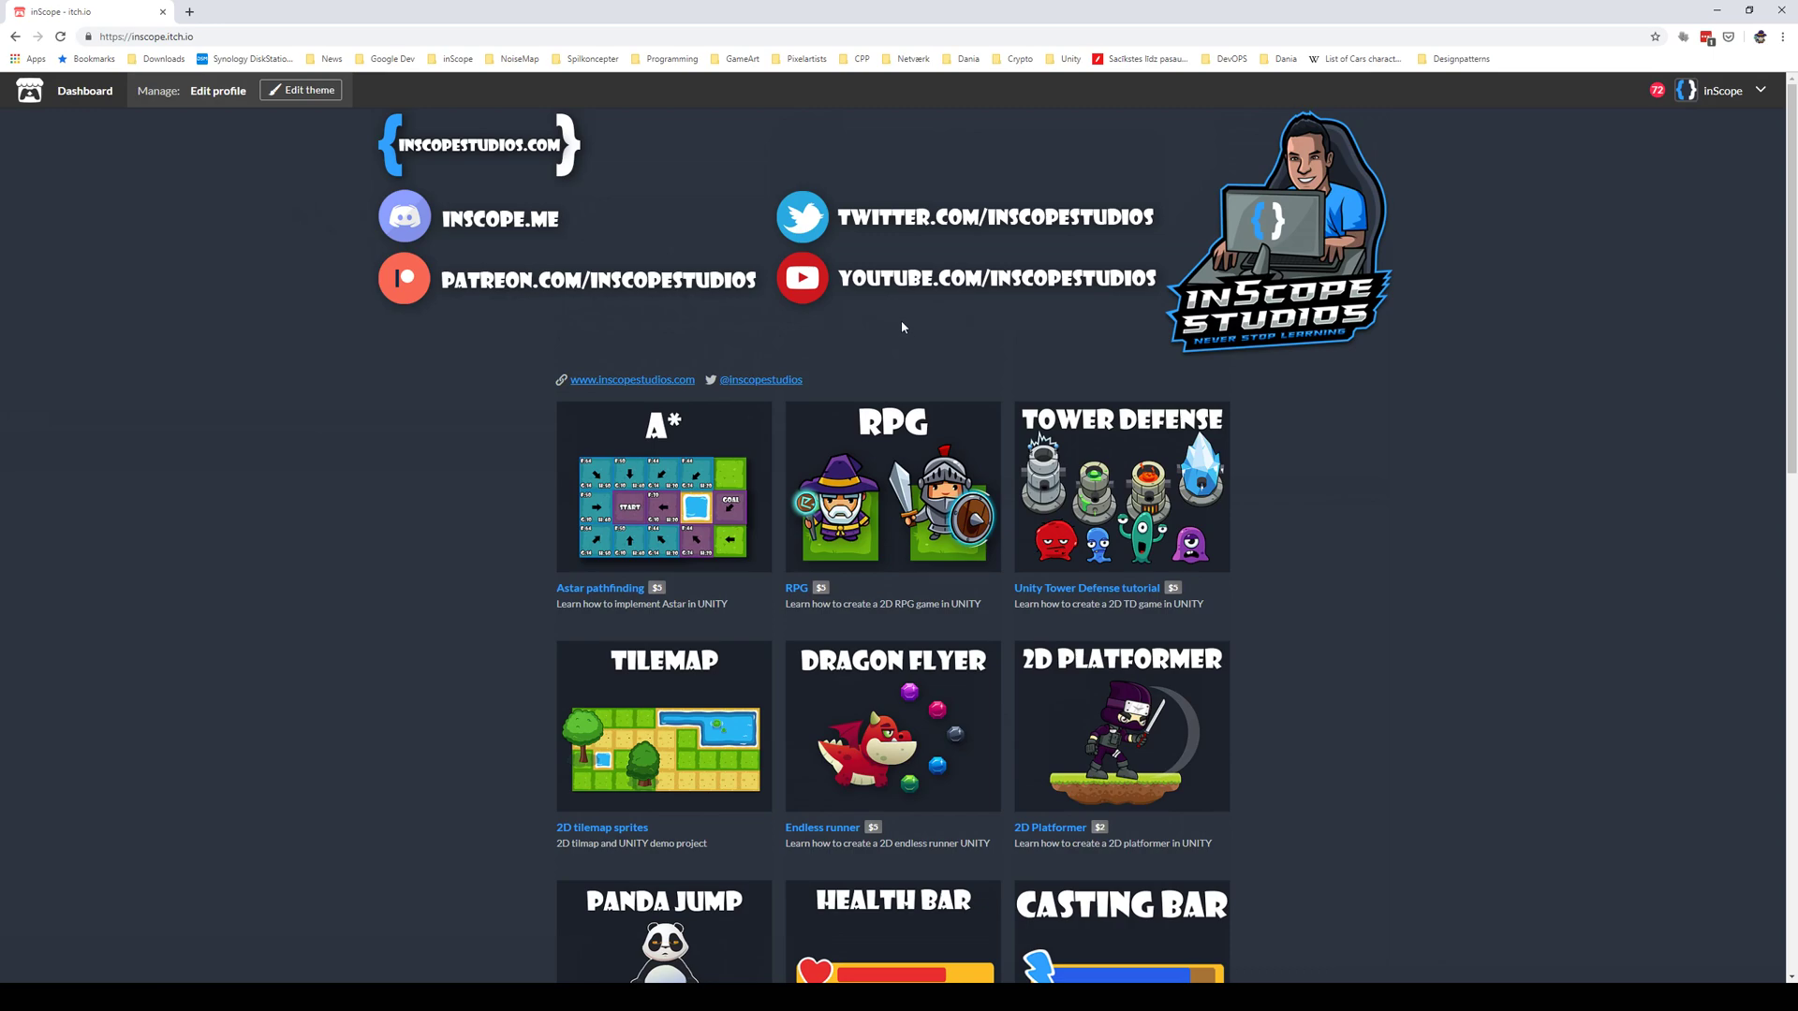
pyautogui.scroll(-2, 669, 726)
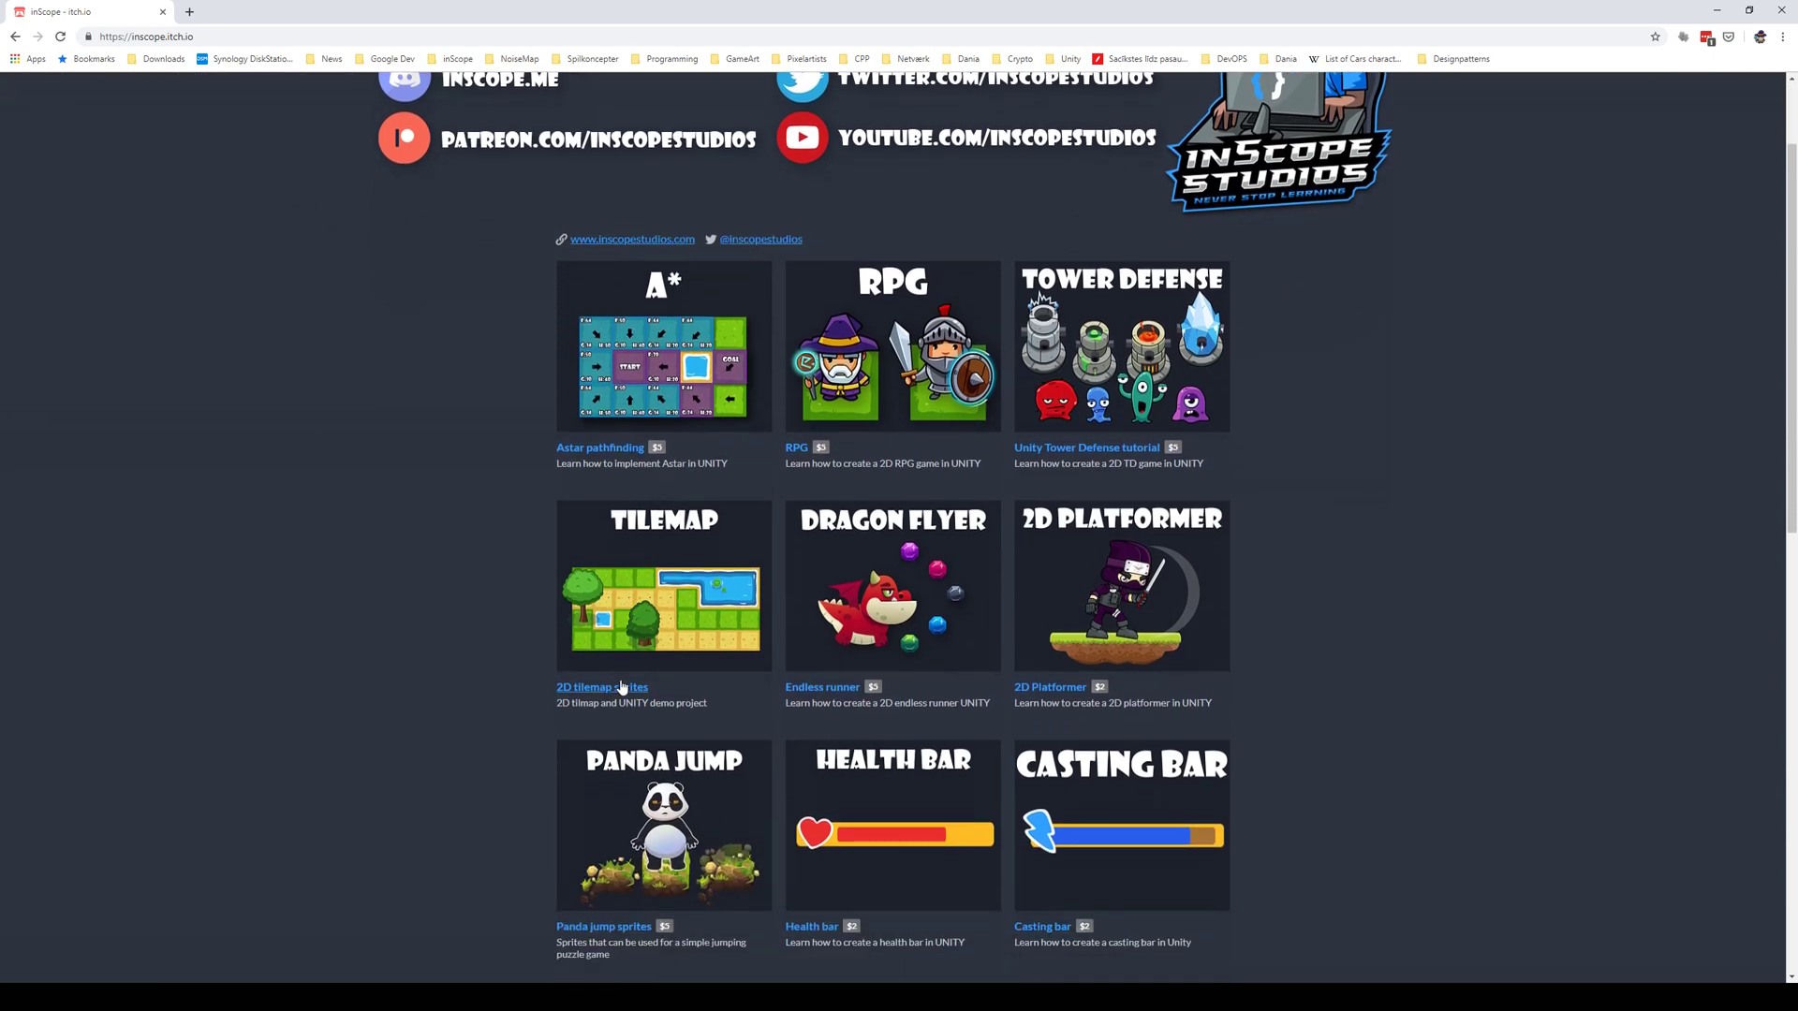
pyautogui.click(633, 688)
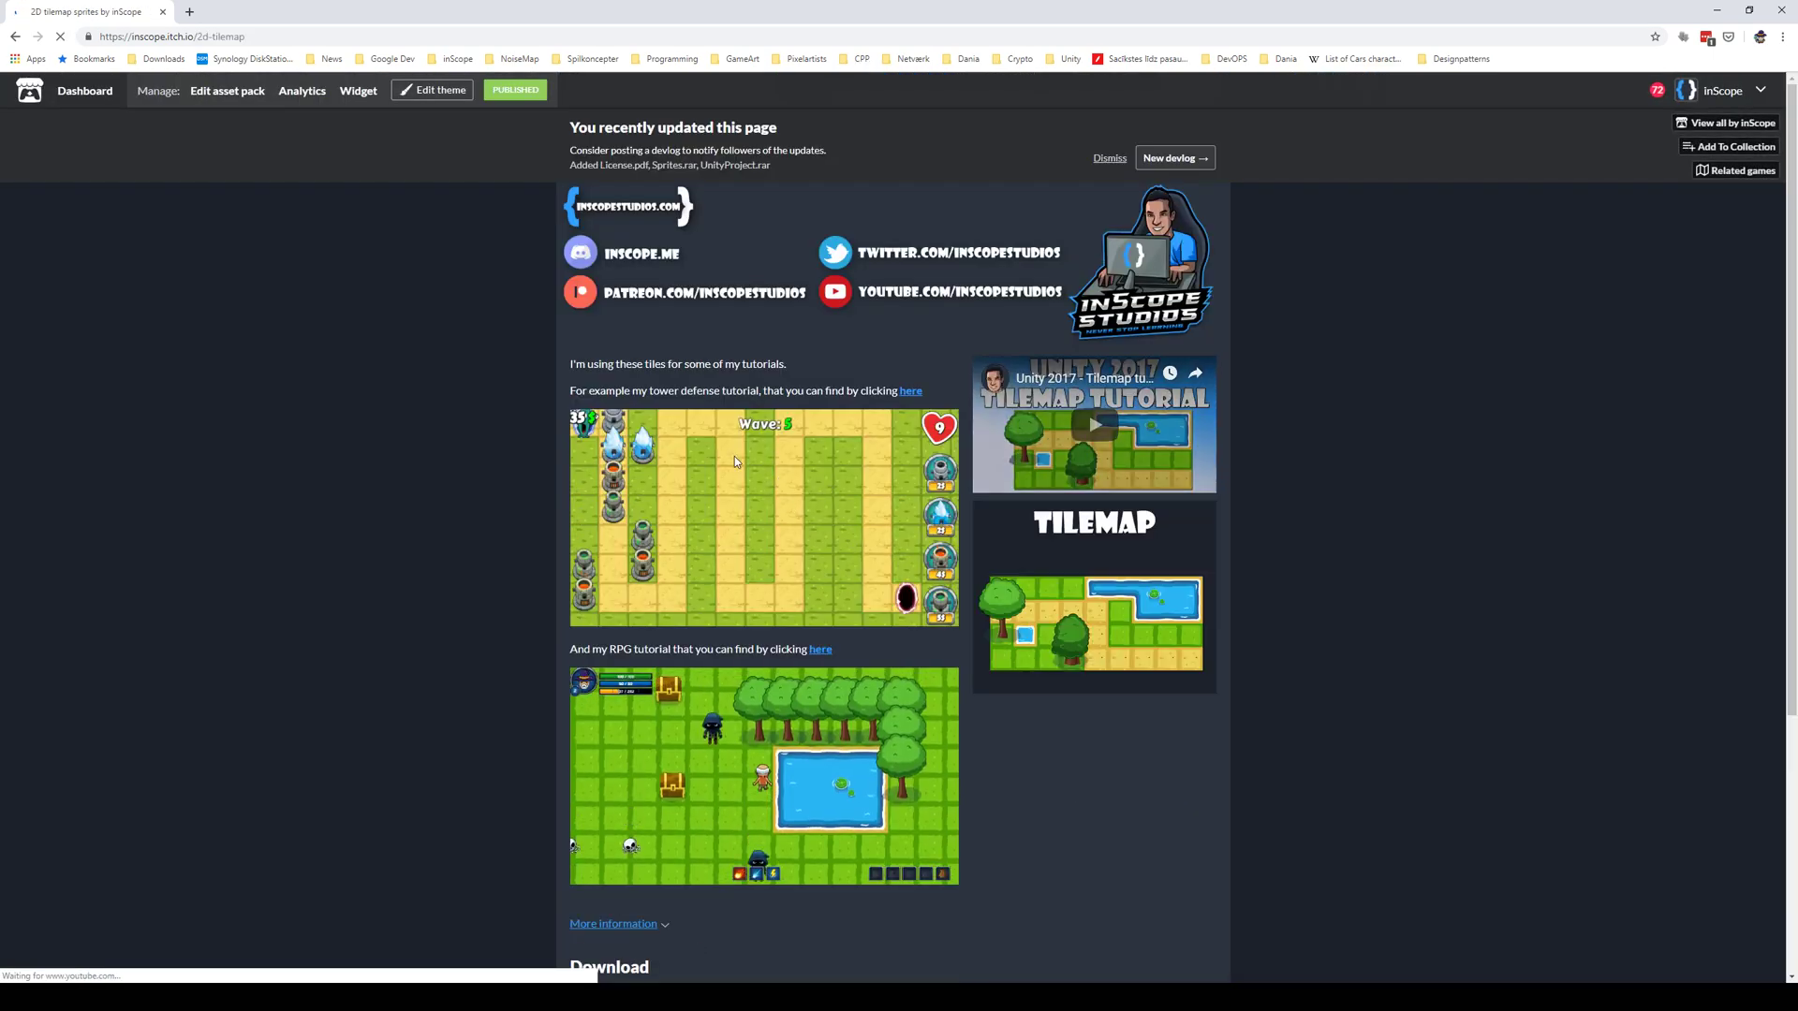
pyautogui.scroll(-1, 933, 472)
pyautogui.scroll(1, 933, 473)
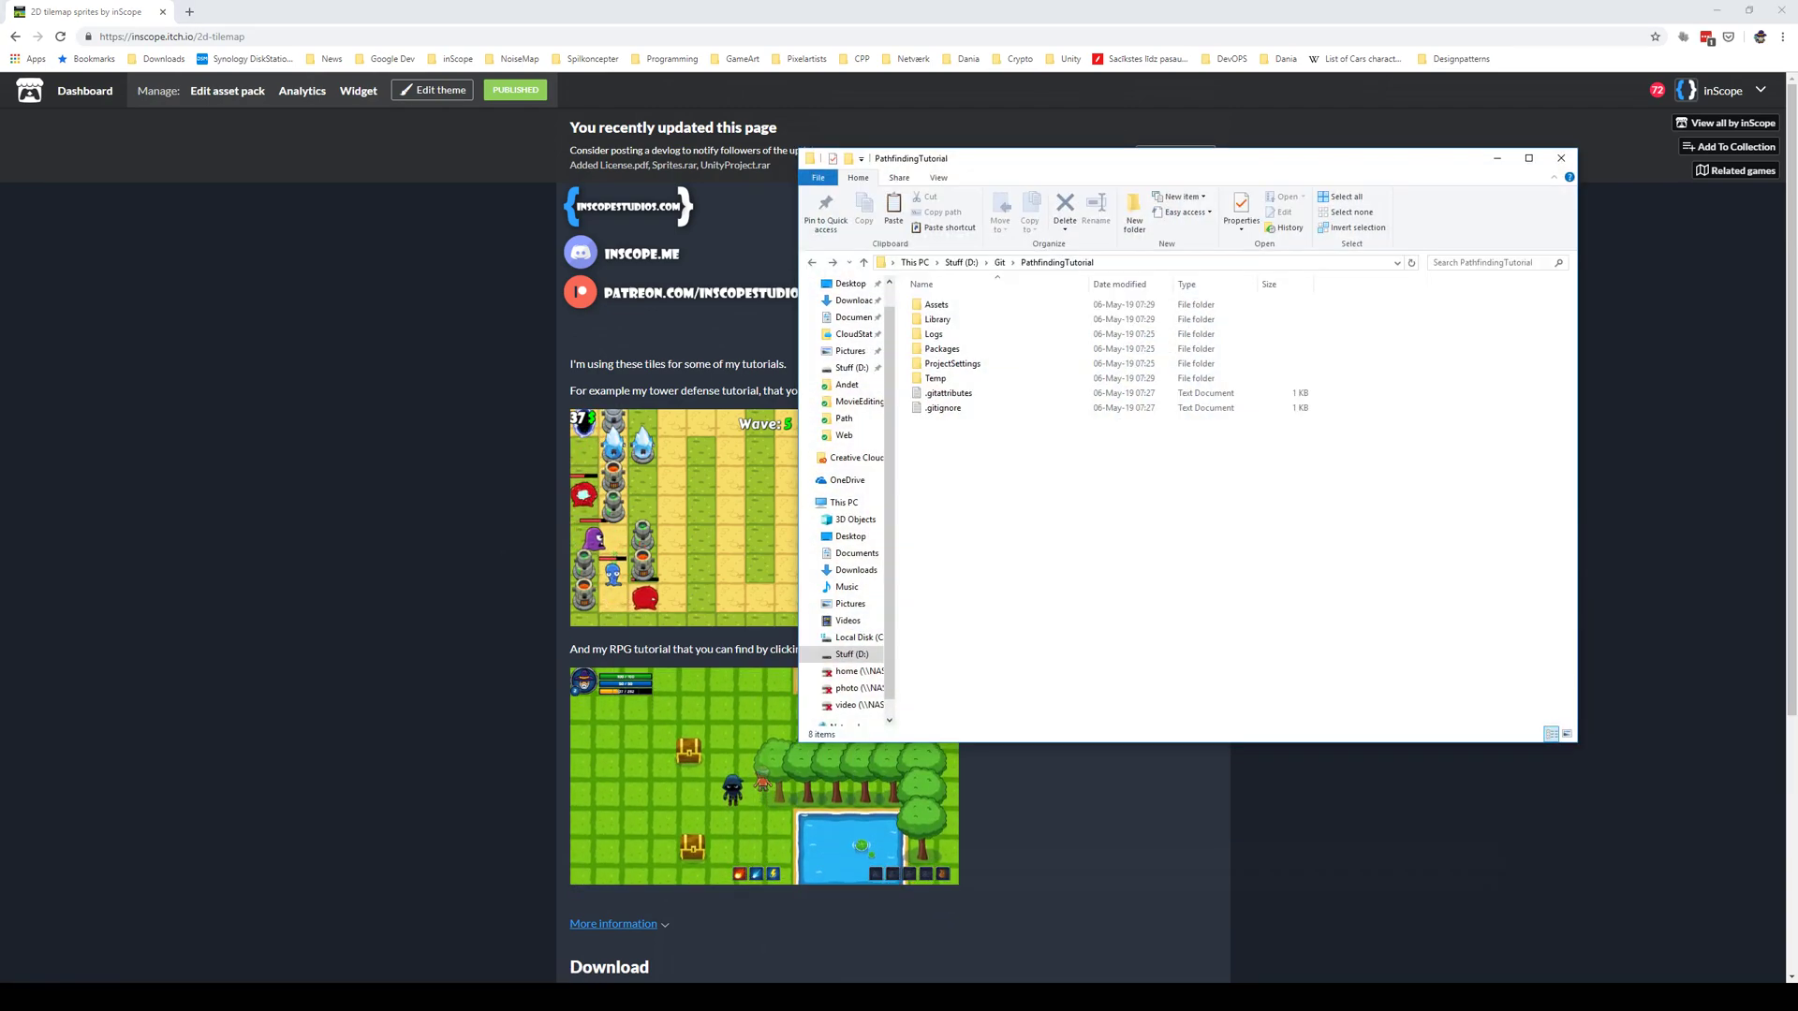
pyautogui.hotkey('alt', 'Tab')
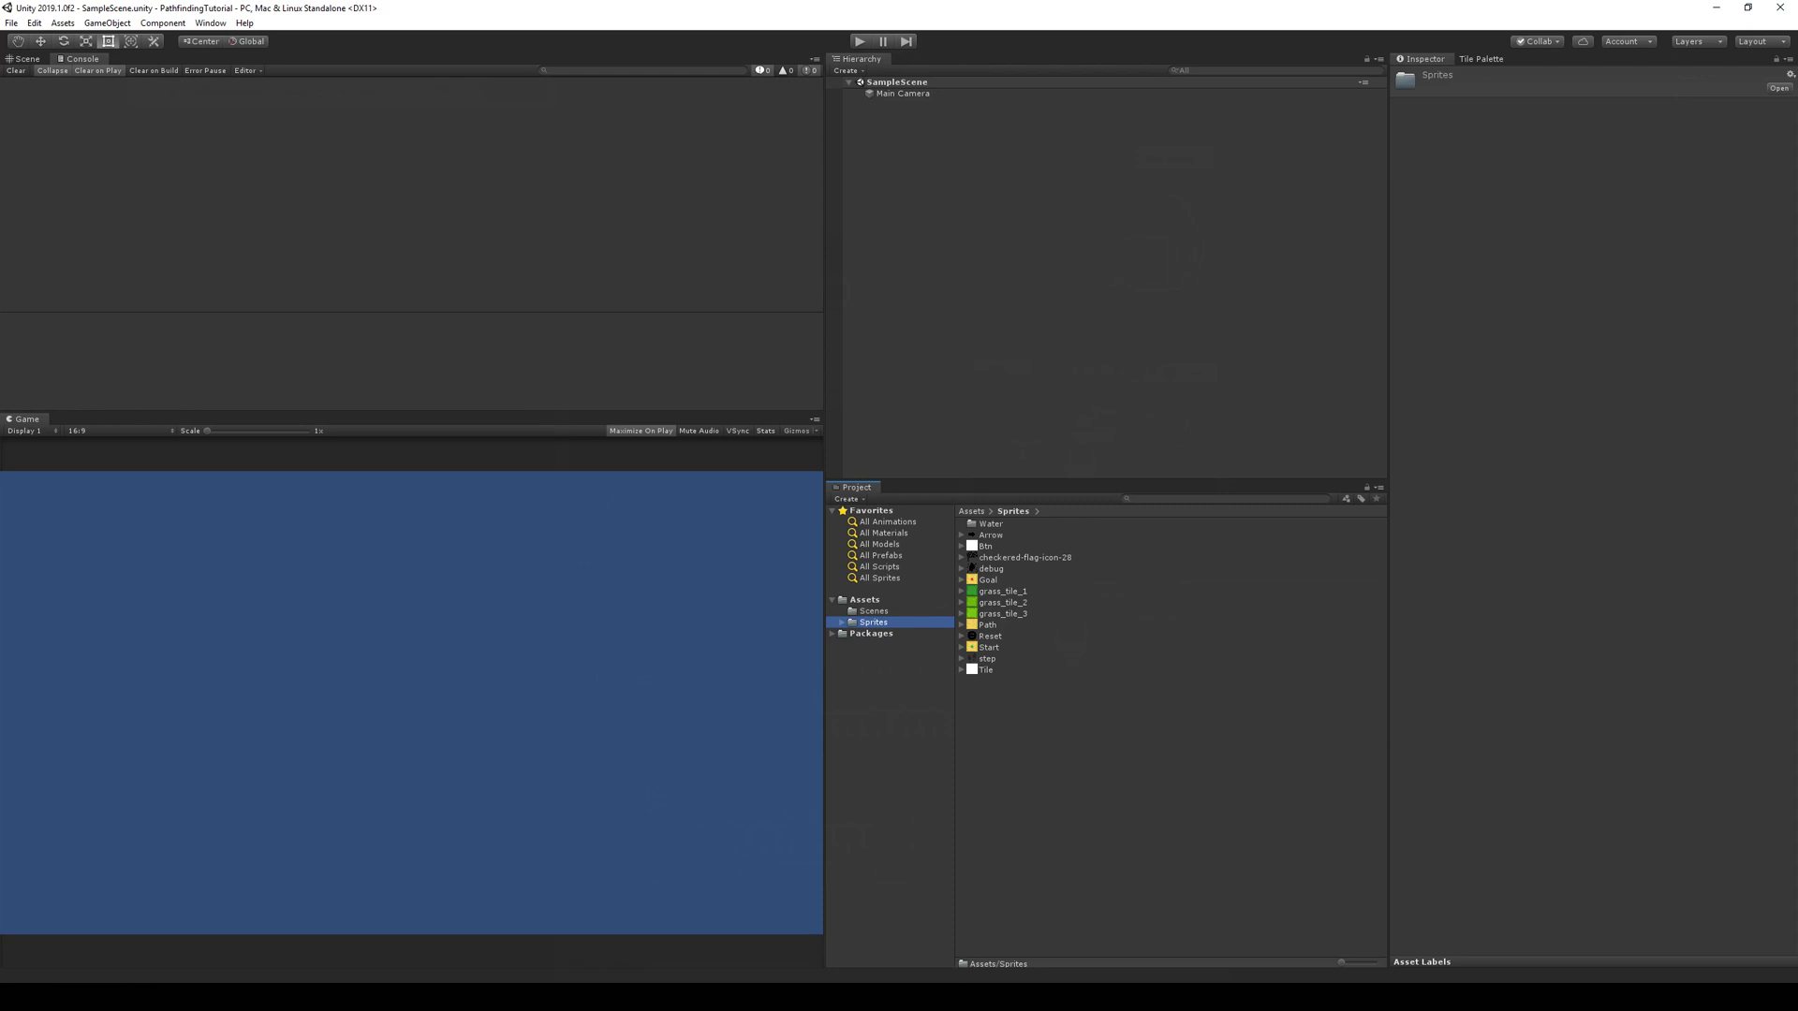
# Compare the import settings of the Btn, checkered-flag-icon-28, debug, Reset and step sprites
pyautogui.click(991, 547)
pyautogui.click(991, 558)
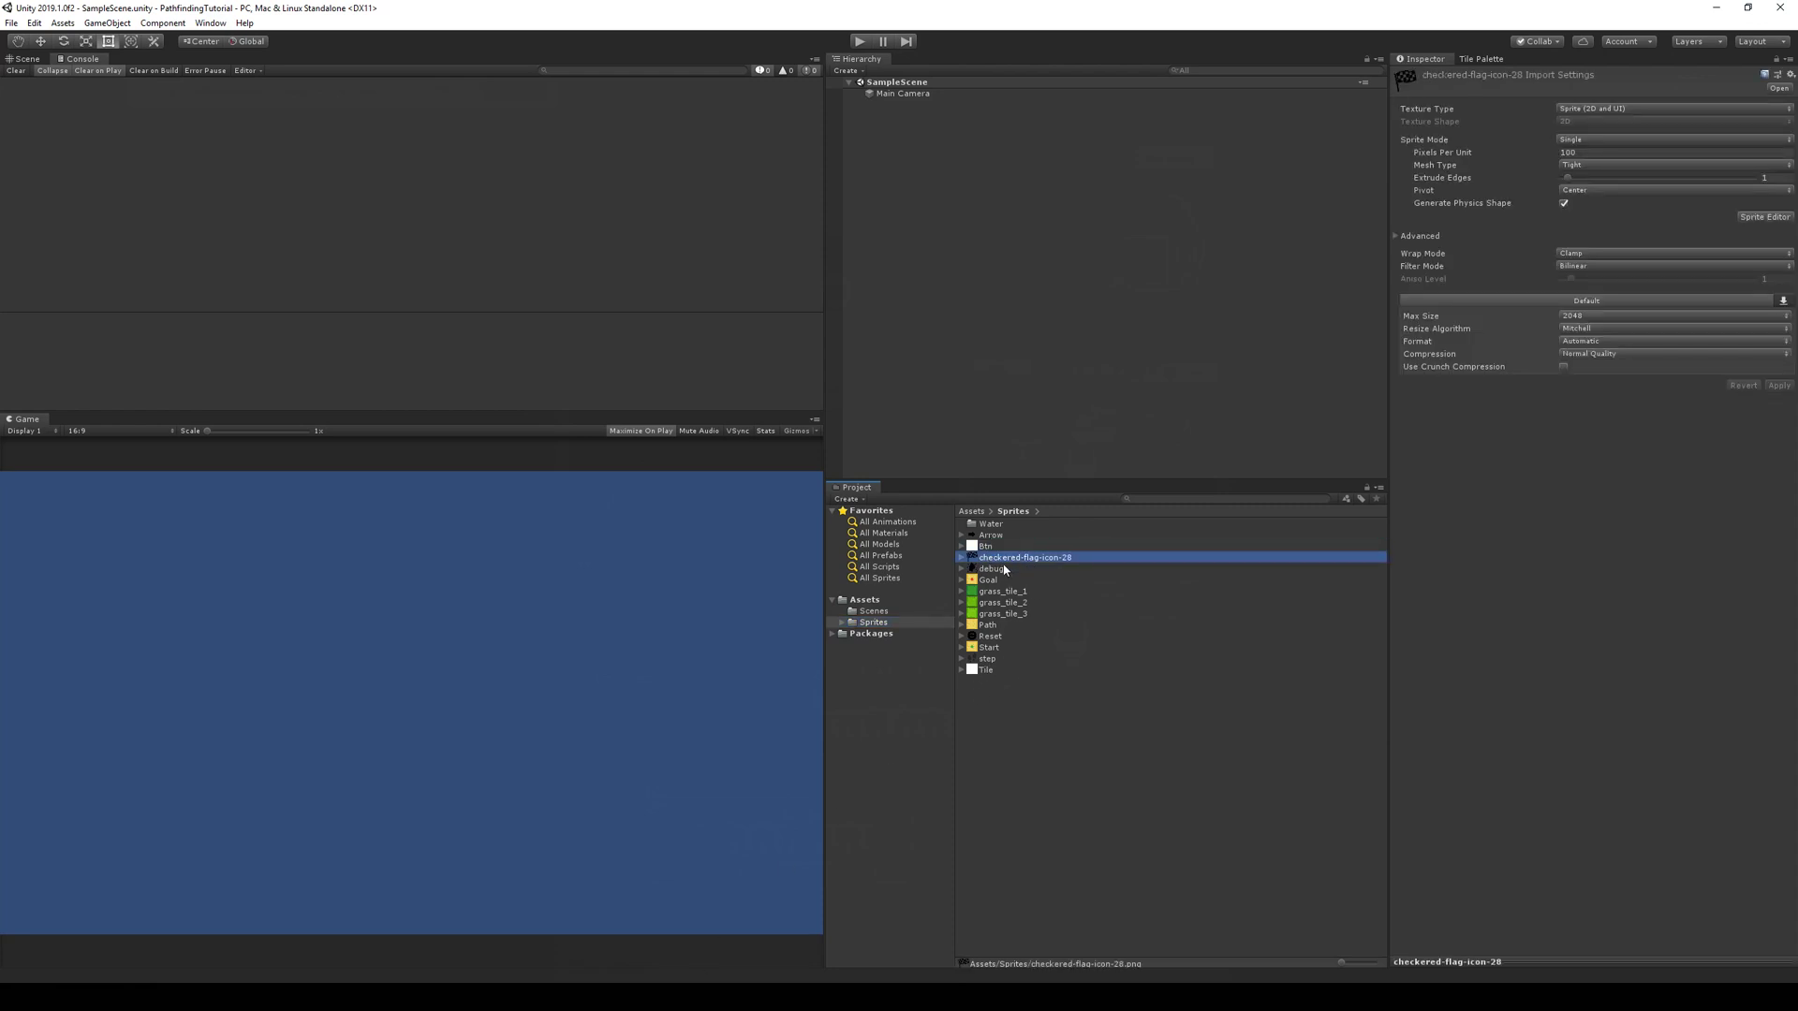
pyautogui.click(989, 570)
pyautogui.click(999, 637)
pyautogui.click(997, 659)
pyautogui.click(992, 636)
pyautogui.click(991, 569)
pyautogui.click(998, 558)
pyautogui.click(990, 568)
pyautogui.click(998, 558)
# Check the Arrow and Tile sprites' import settings, then open Tile.png in the photo viewer
pyautogui.click(990, 534)
pyautogui.click(998, 558)
pyautogui.click(992, 568)
pyautogui.click(998, 558)
pyautogui.click(994, 536)
pyautogui.click(998, 558)
pyautogui.click(989, 670)
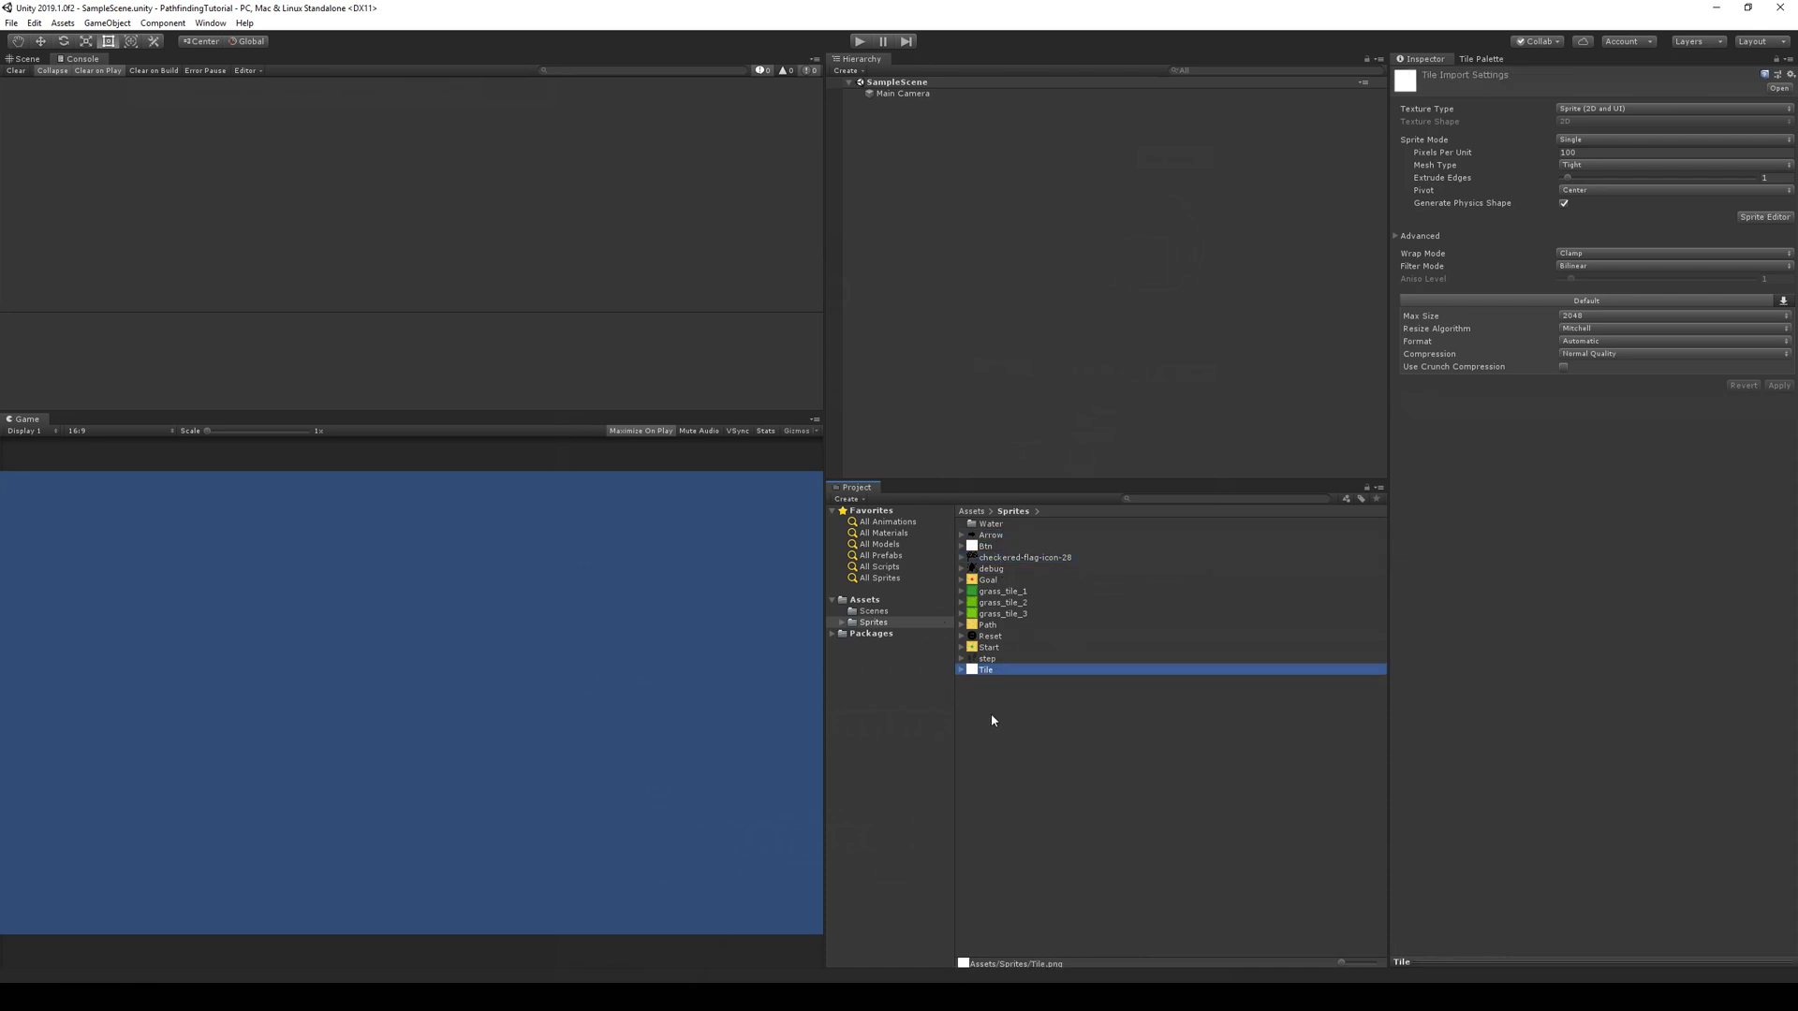
pyautogui.doubleClick(984, 672)
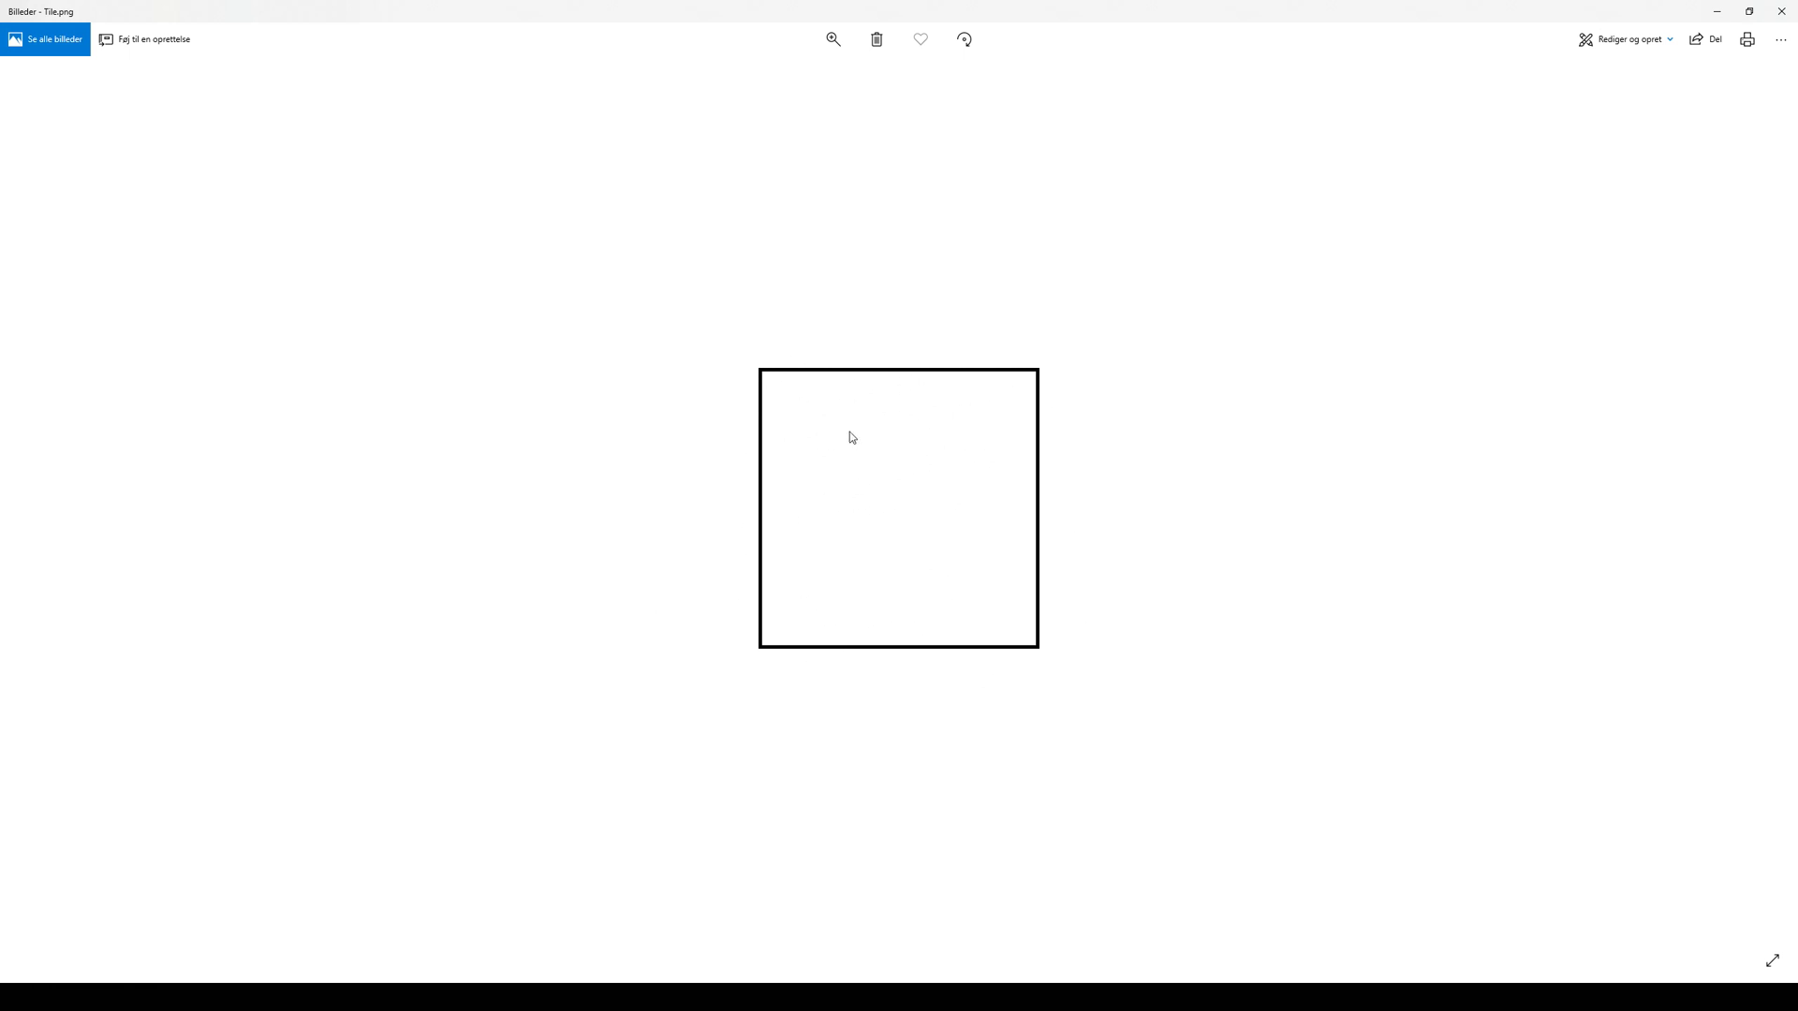
# Close the Photos viewer showing Tile.png to return to Unity
pyautogui.click(1786, 12)
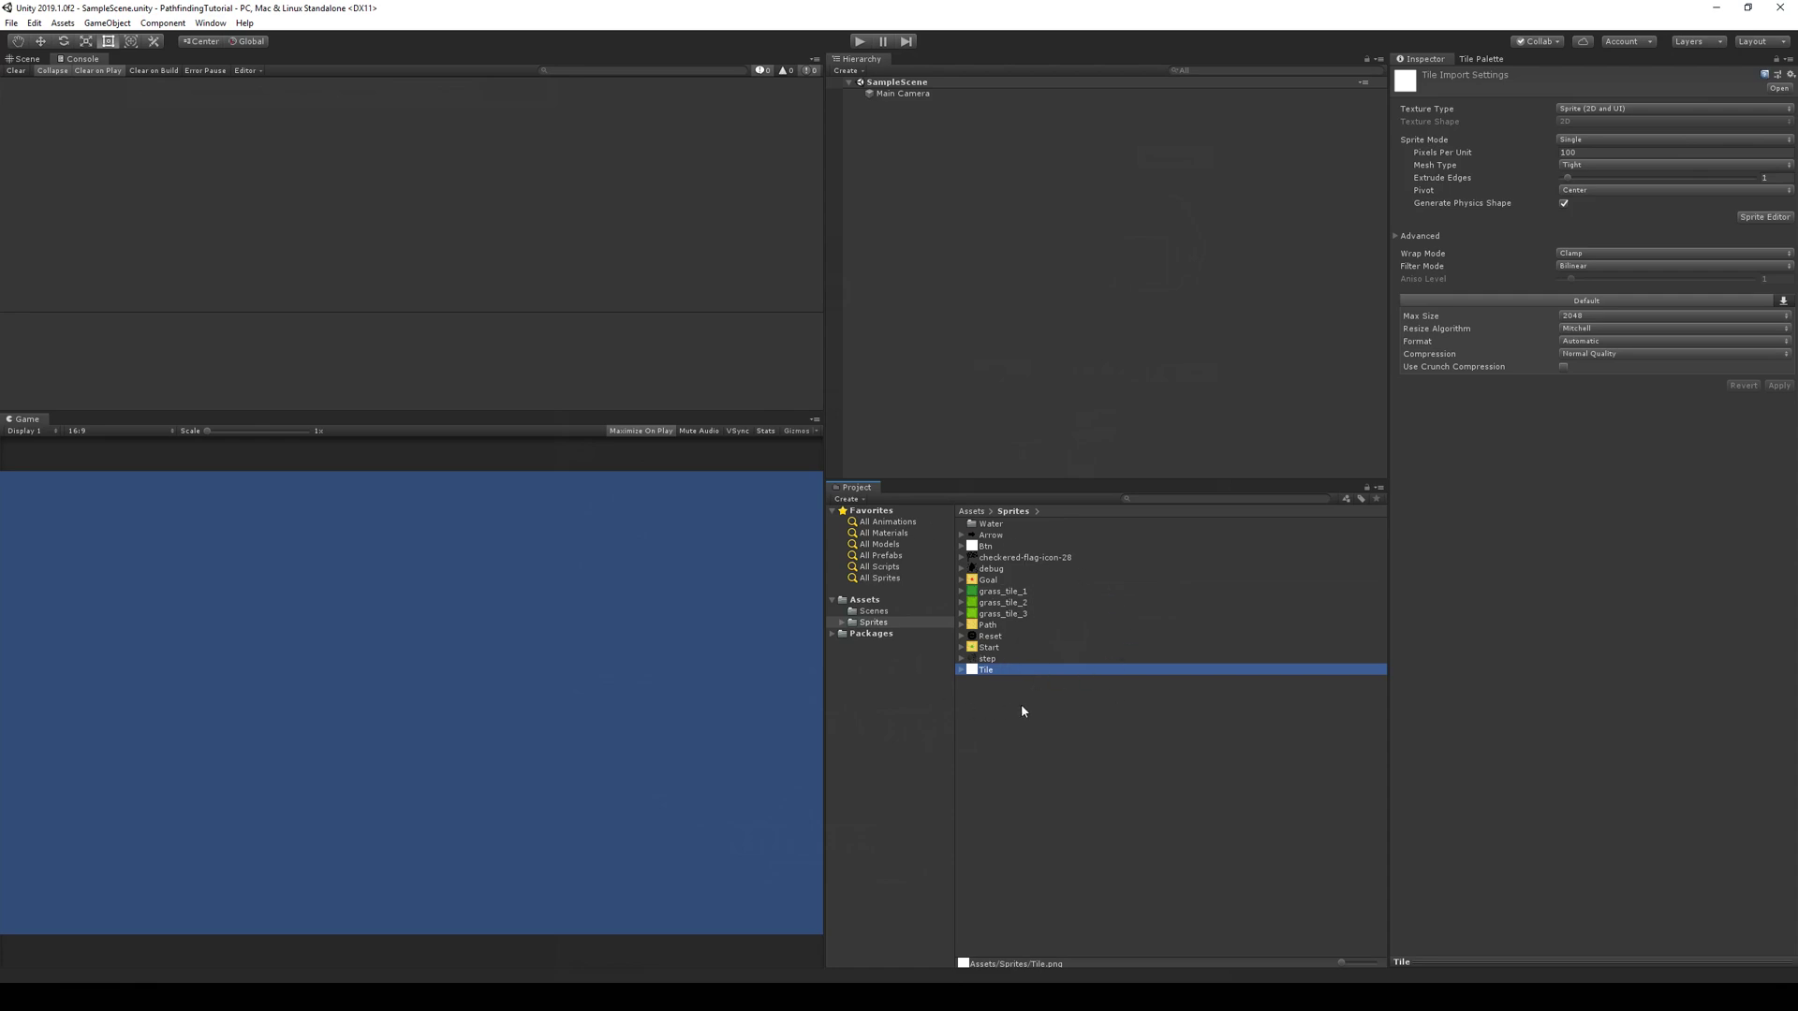
# Add a 2D Tilemap with its parent Grid to the scene
pyautogui.click(994, 634)
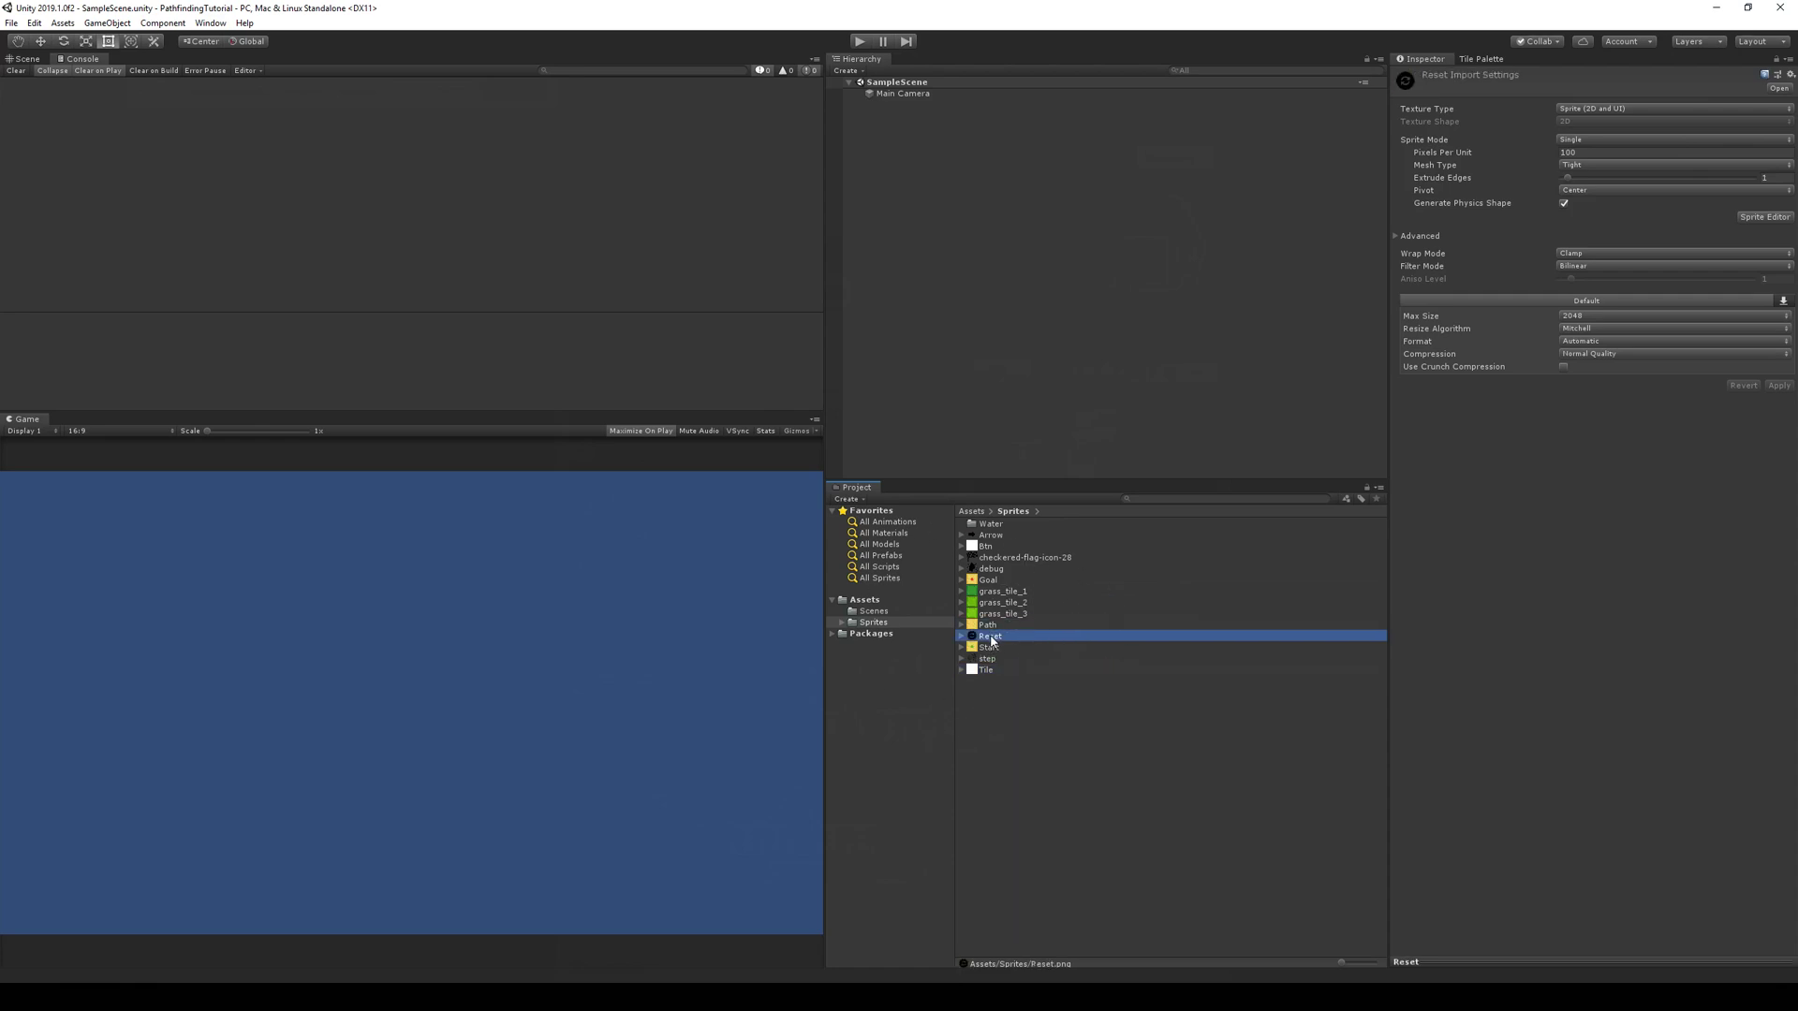
pyautogui.click(993, 568)
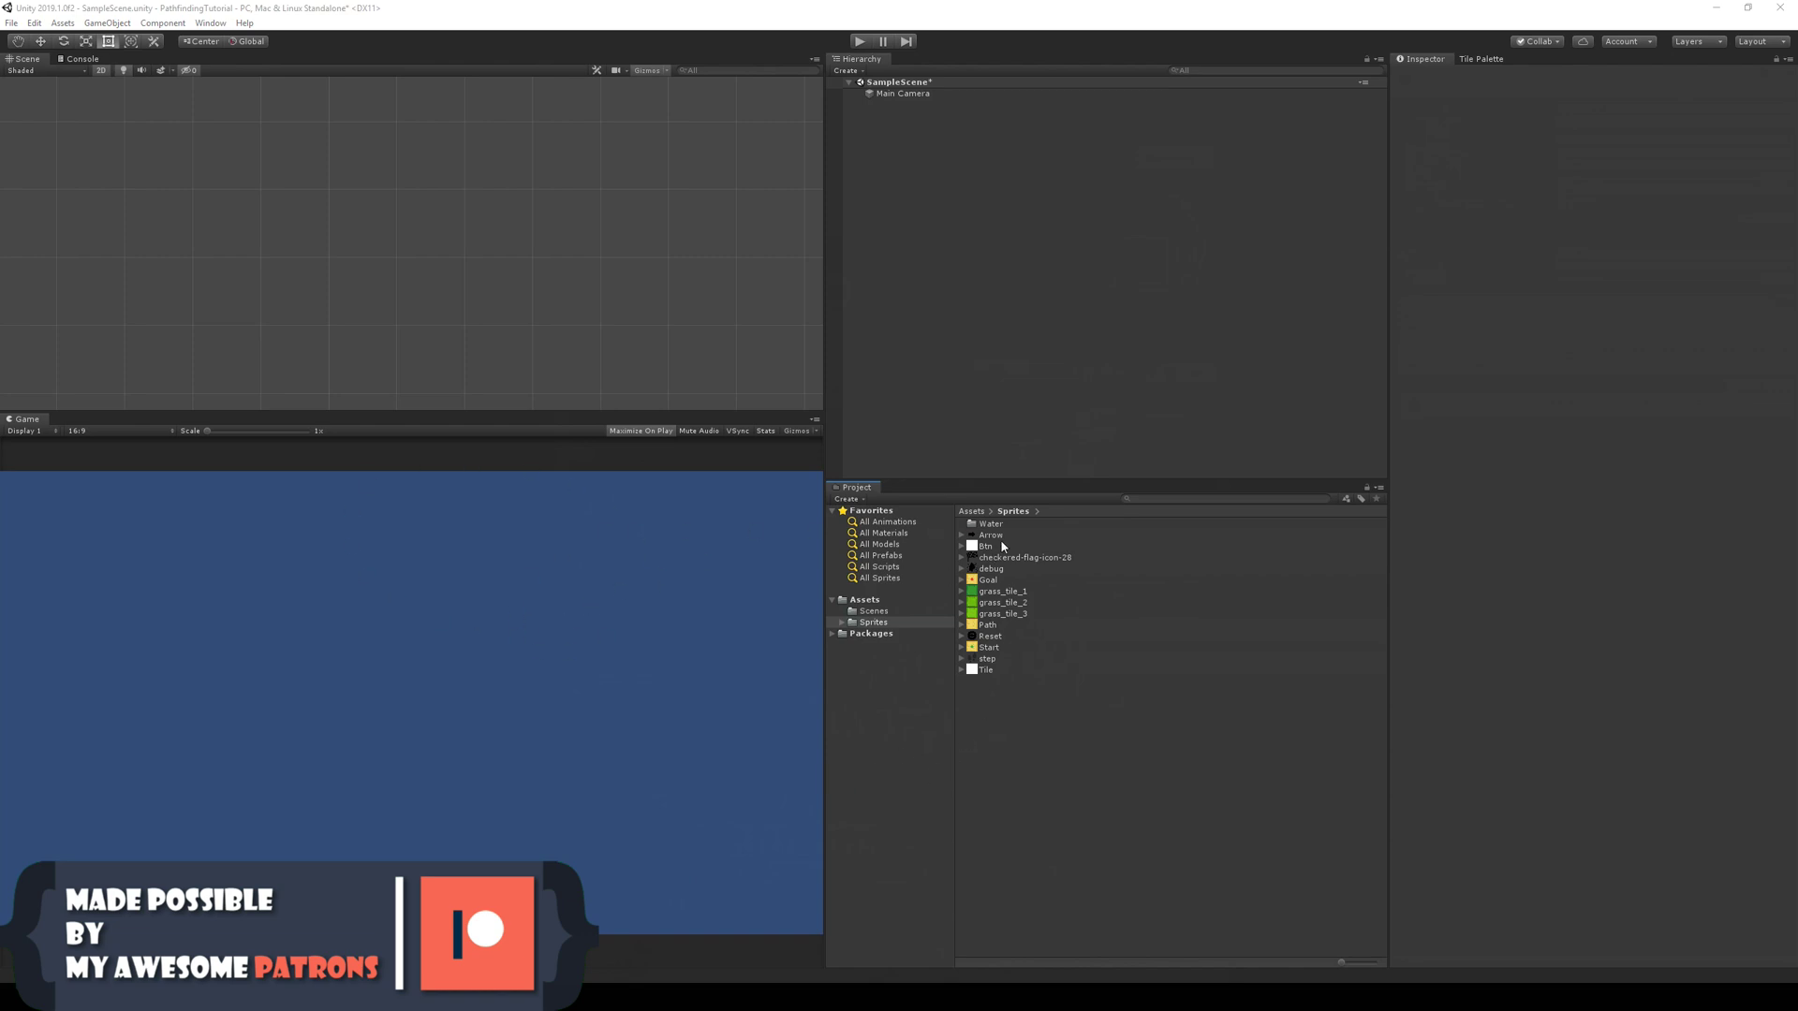
pyautogui.click(845, 71)
pyautogui.moveTo(906, 134)
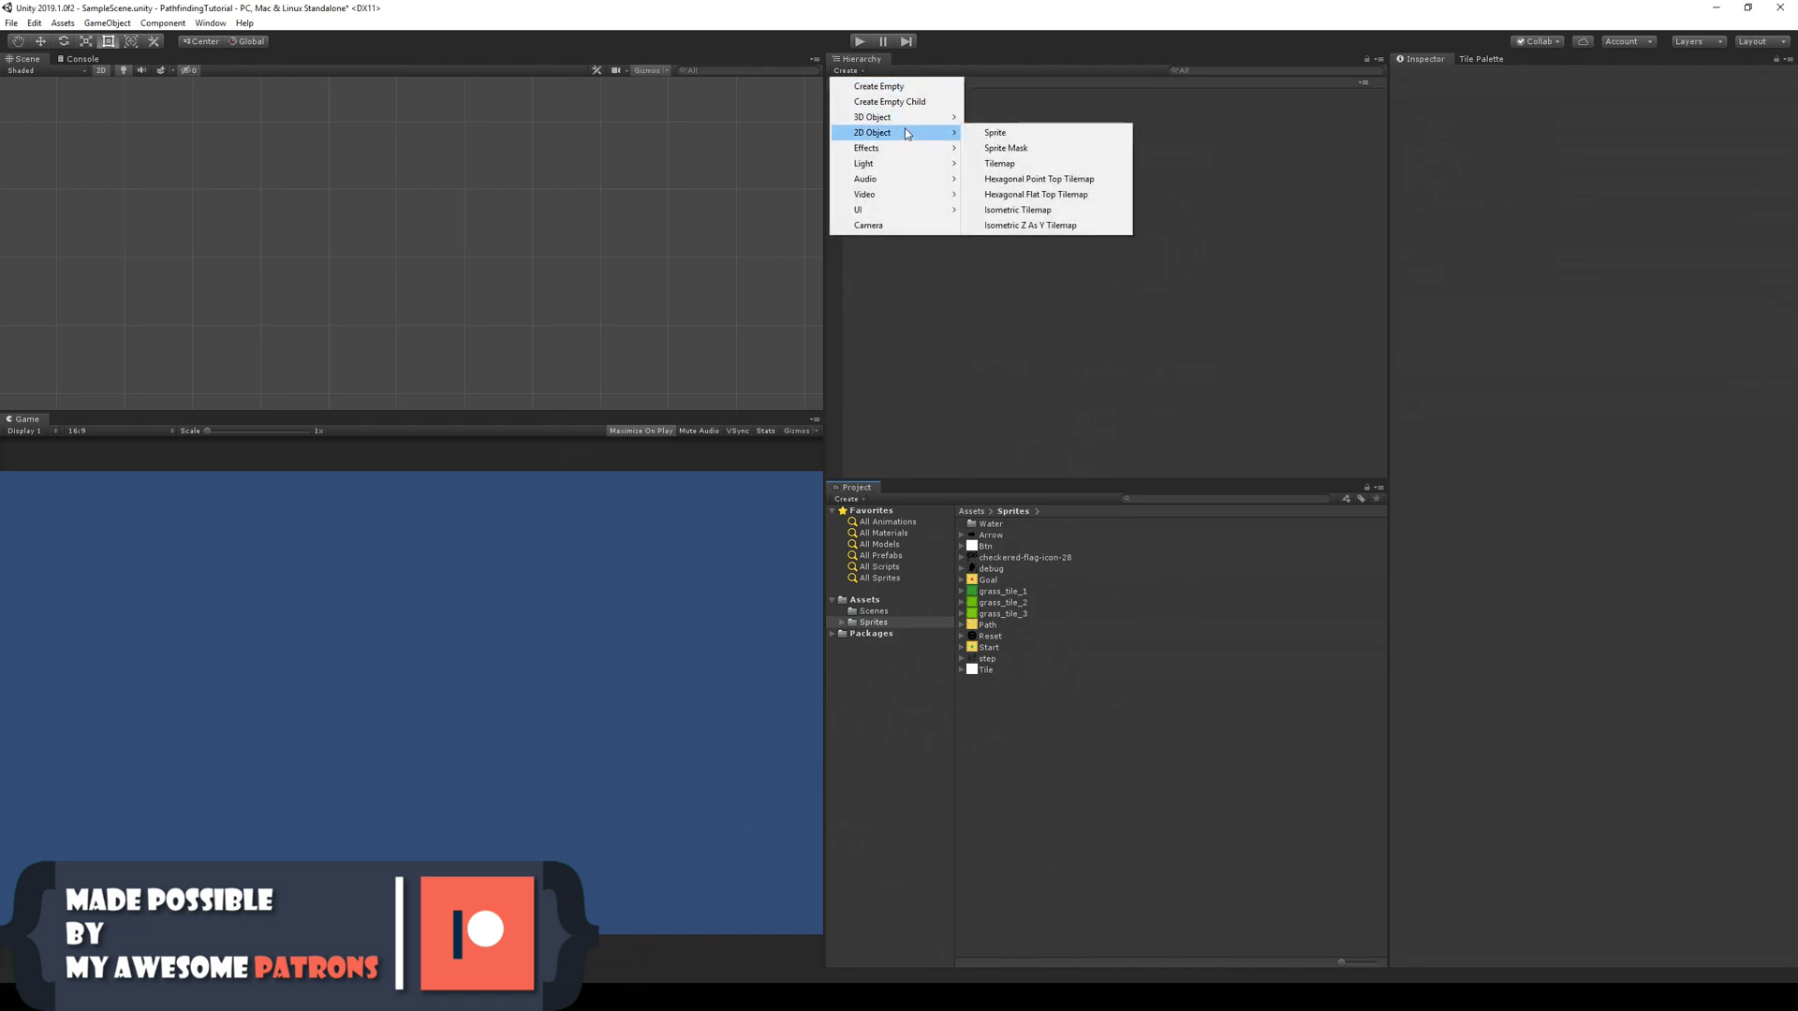
pyautogui.click(1016, 163)
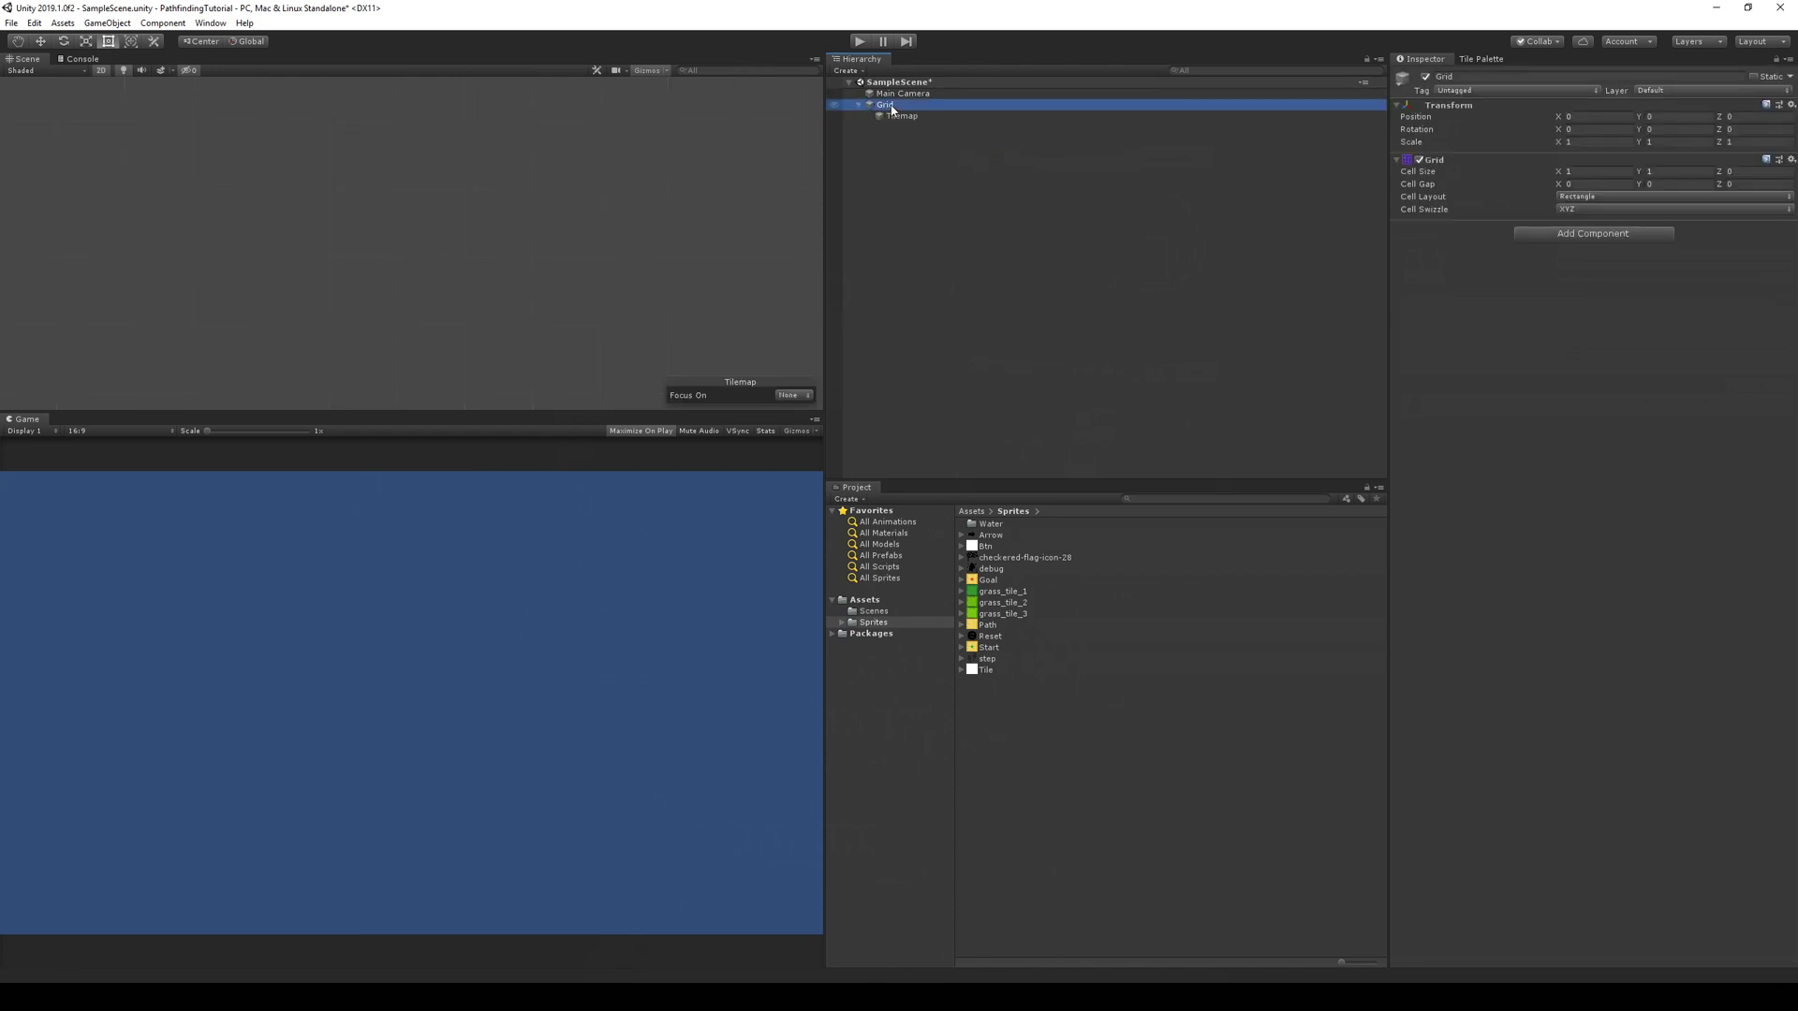
# Select the Tilemap under the Grid and bring up the Tile Palette
pyautogui.press('Up')
pyautogui.press('Down')
pyautogui.press('Up')
pyautogui.click(888, 118)
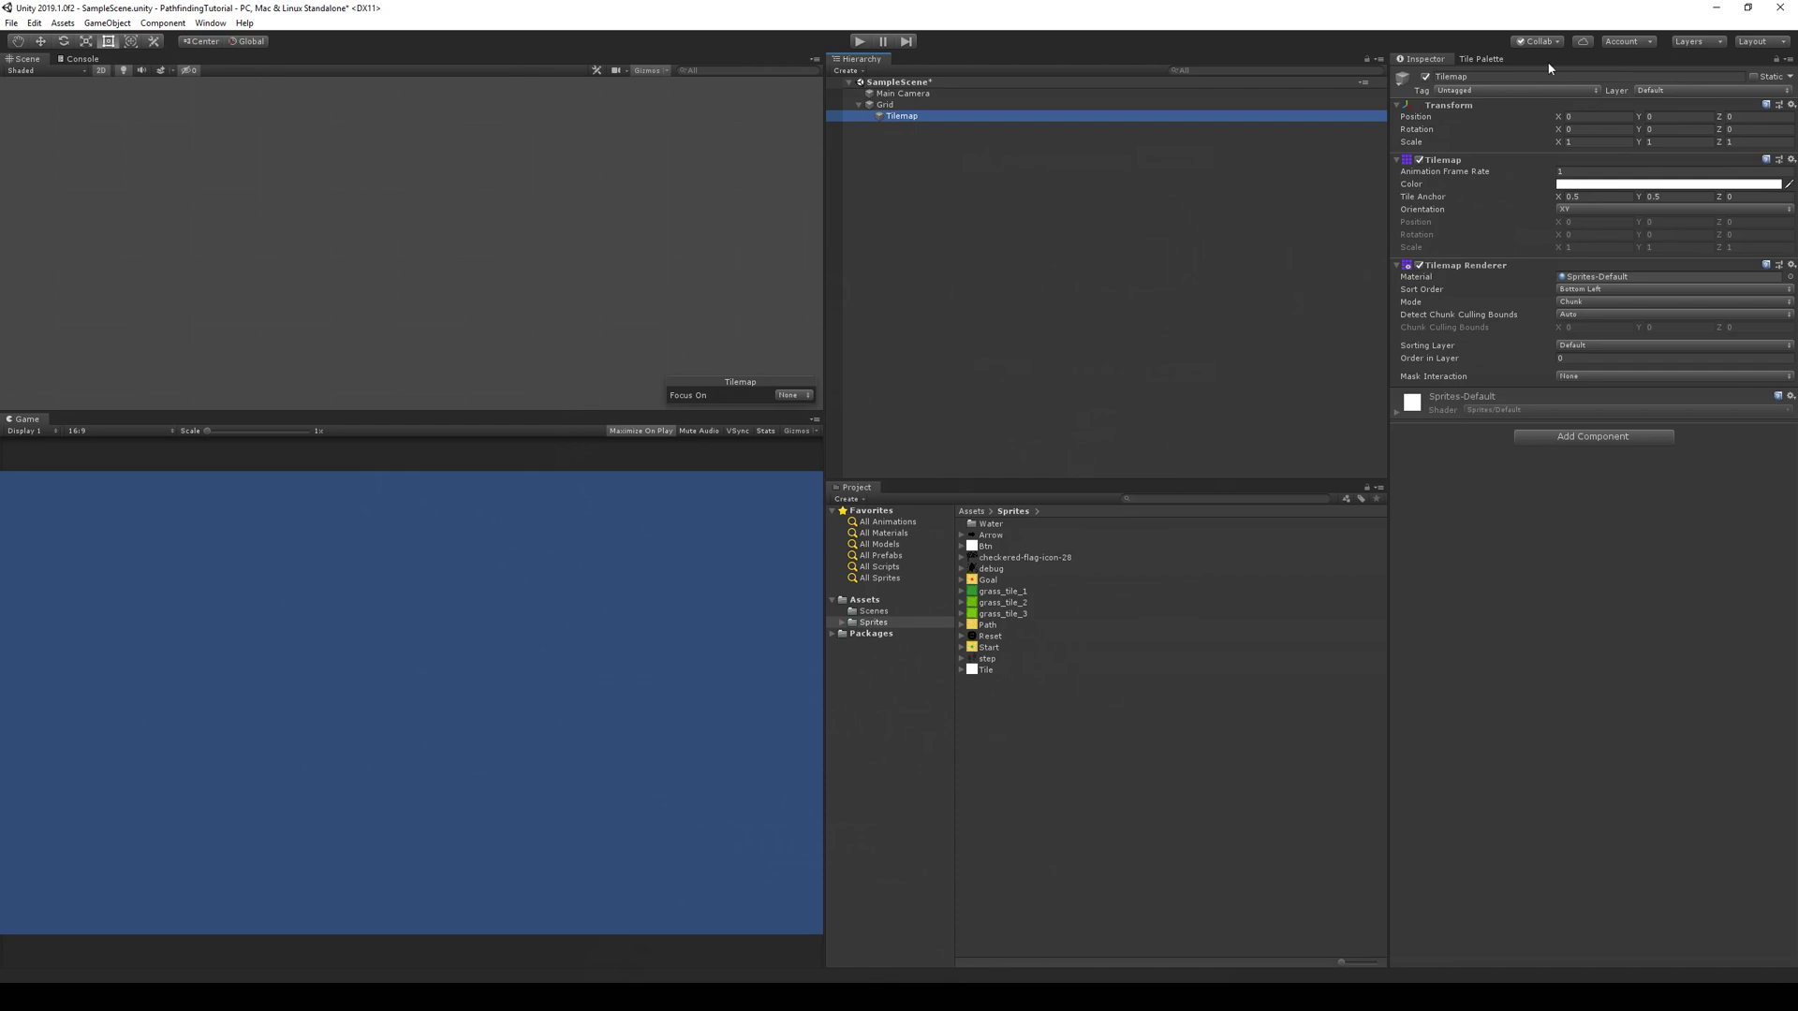
pyautogui.click(1487, 59)
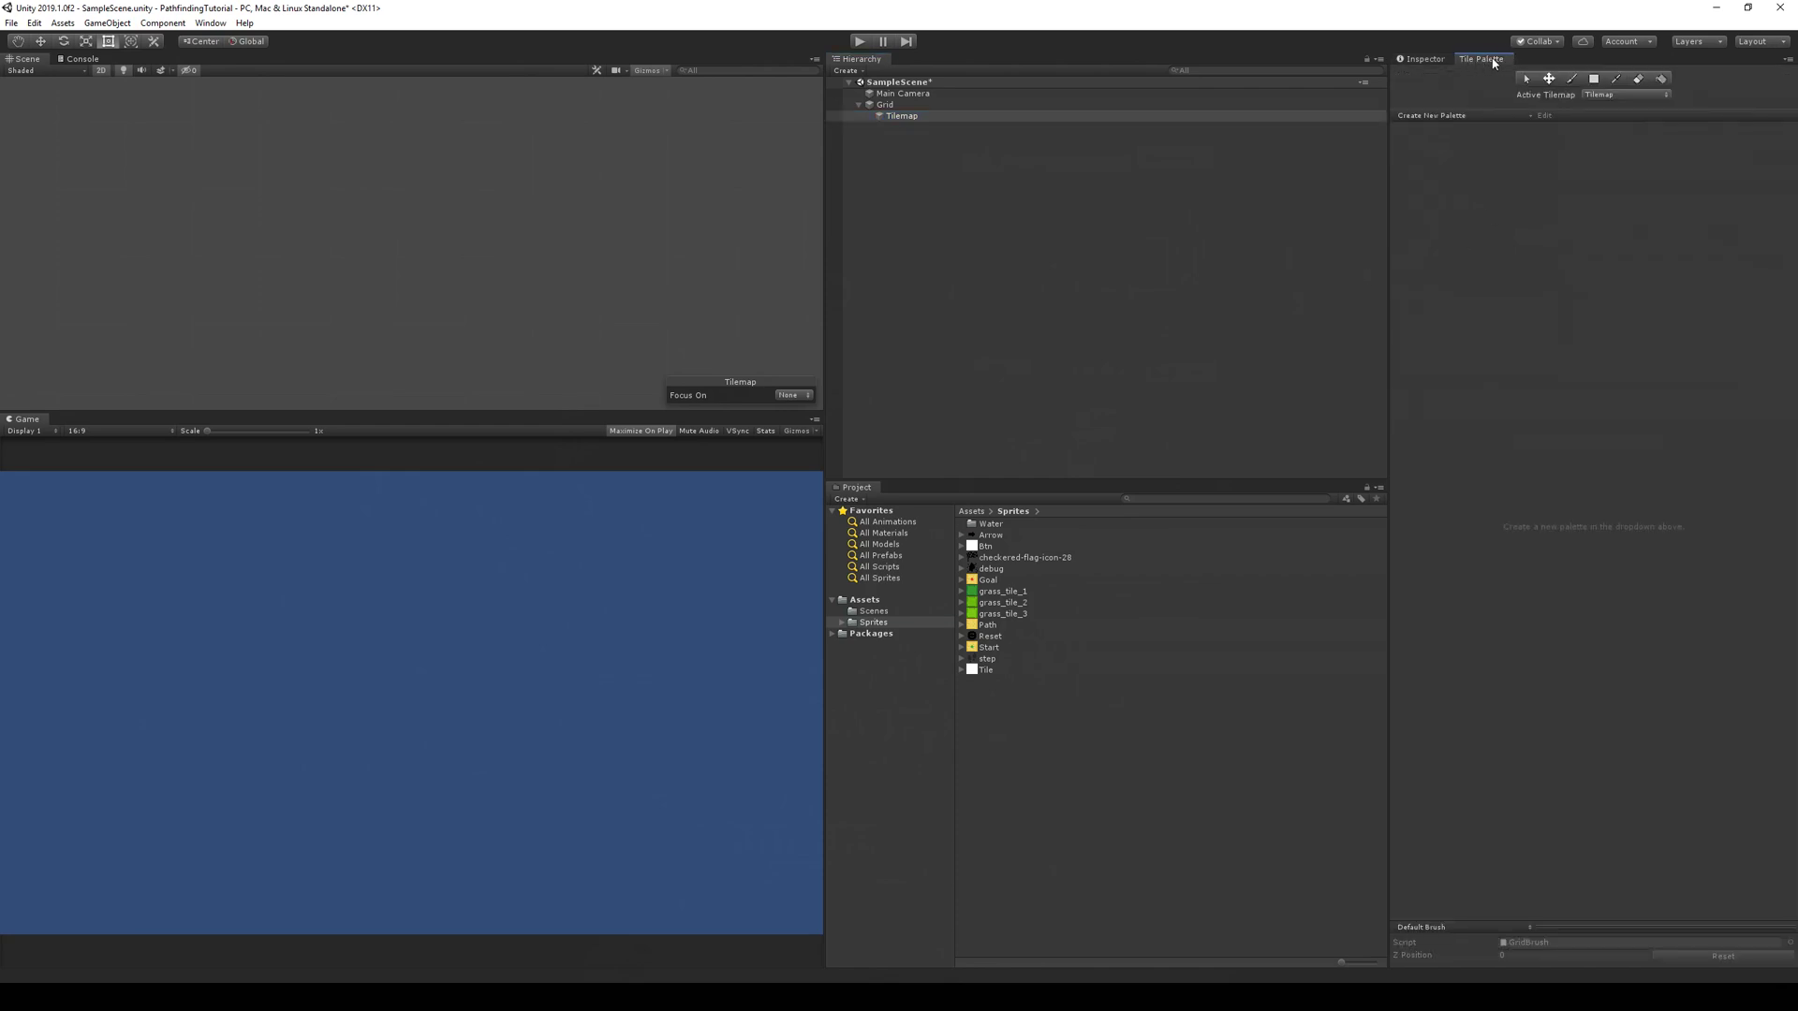
# Open the Tile Palette window from the Window menu
pyautogui.rightClick(1503, 58)
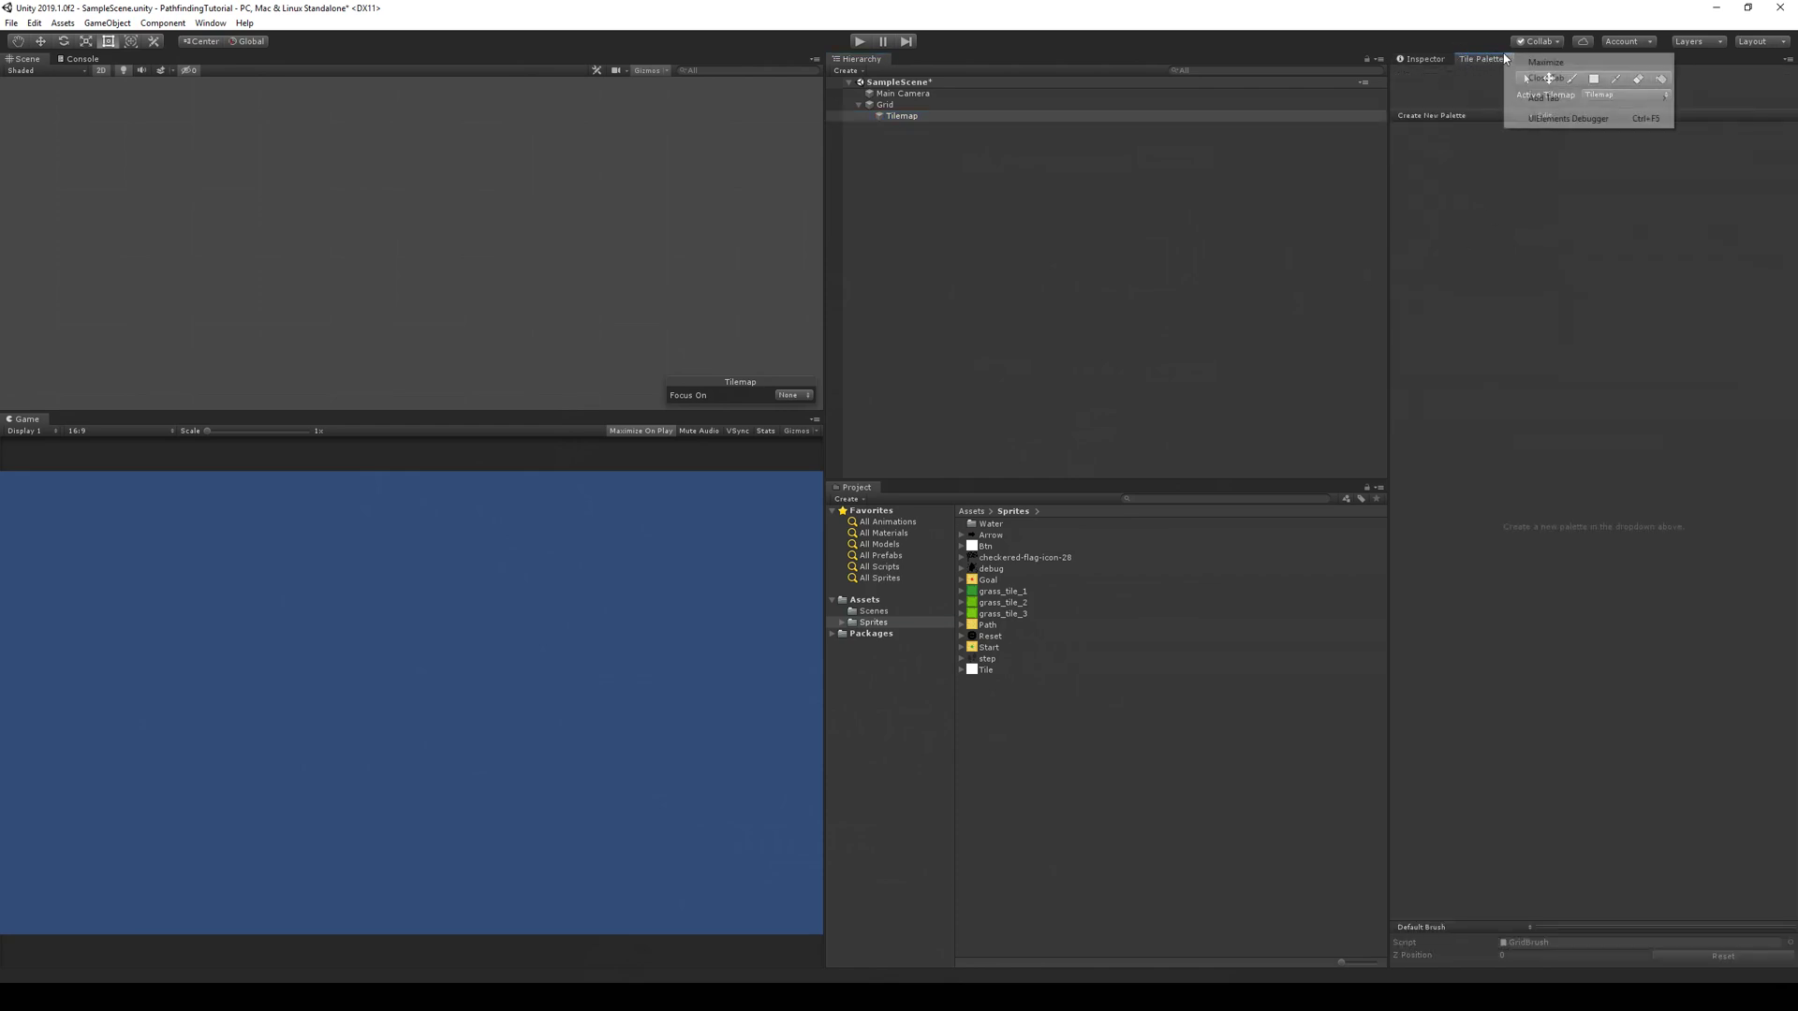
pyautogui.click(210, 23)
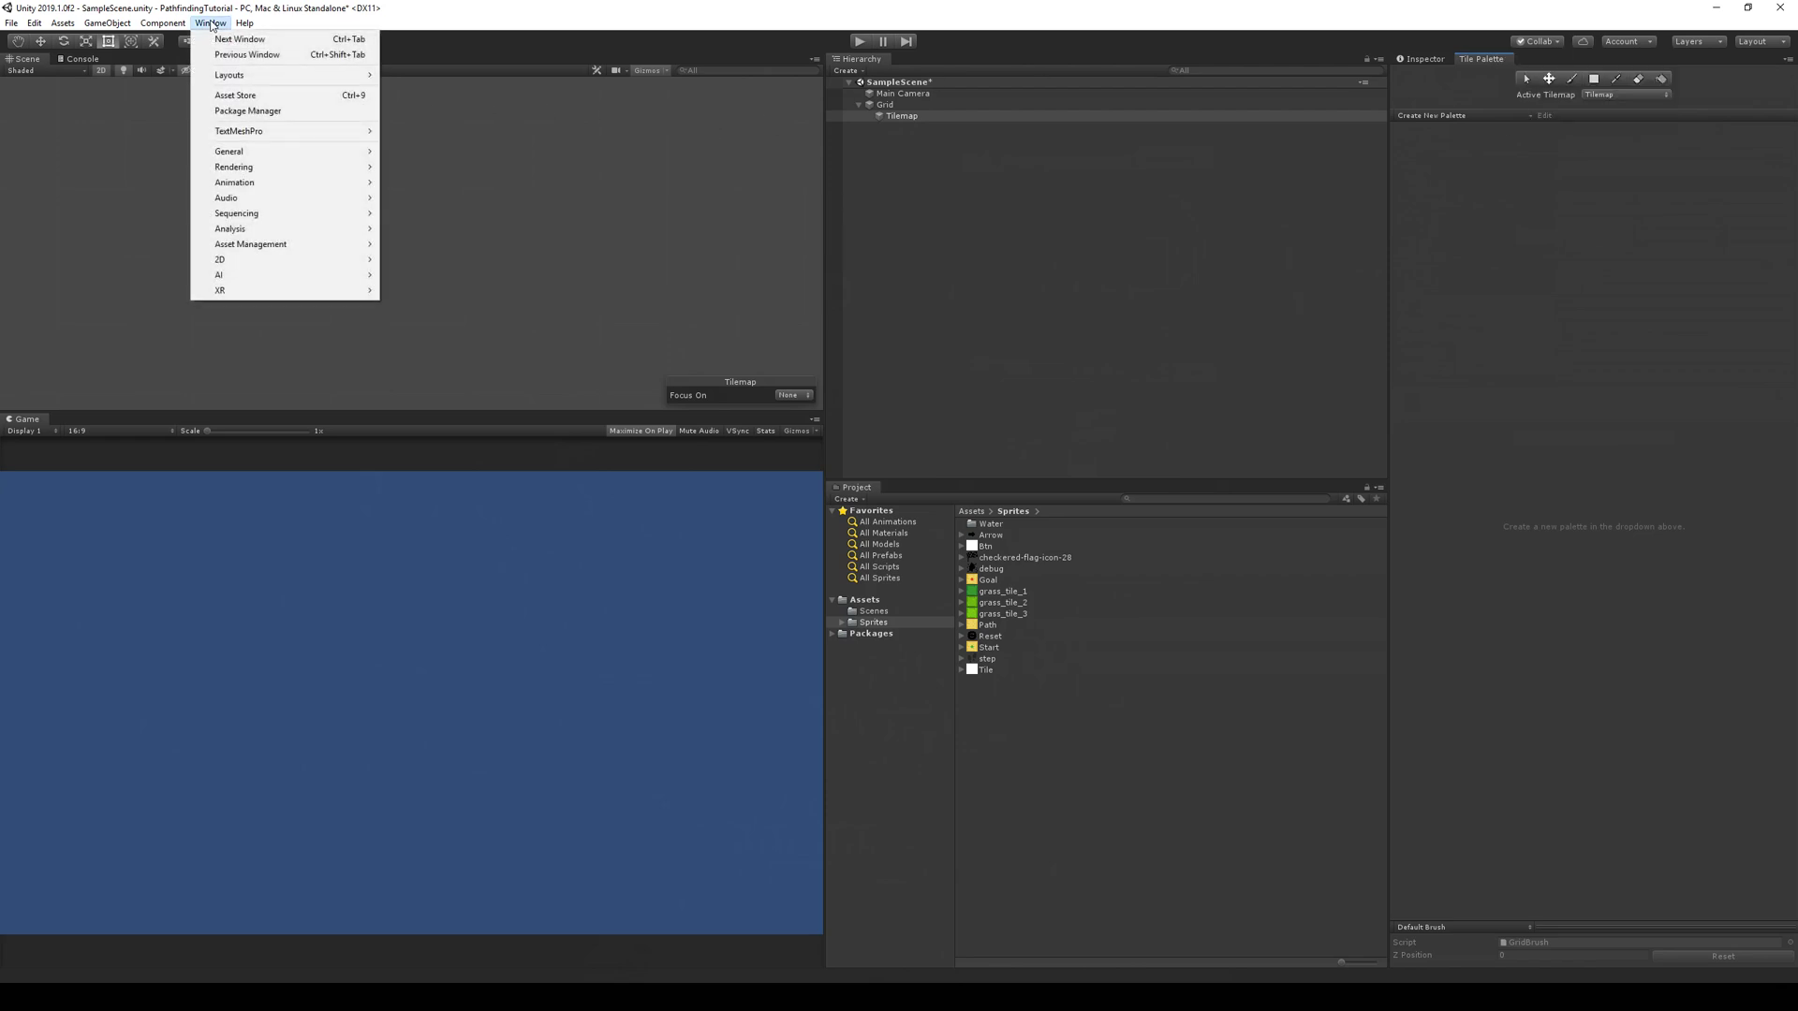
pyautogui.moveTo(273, 258)
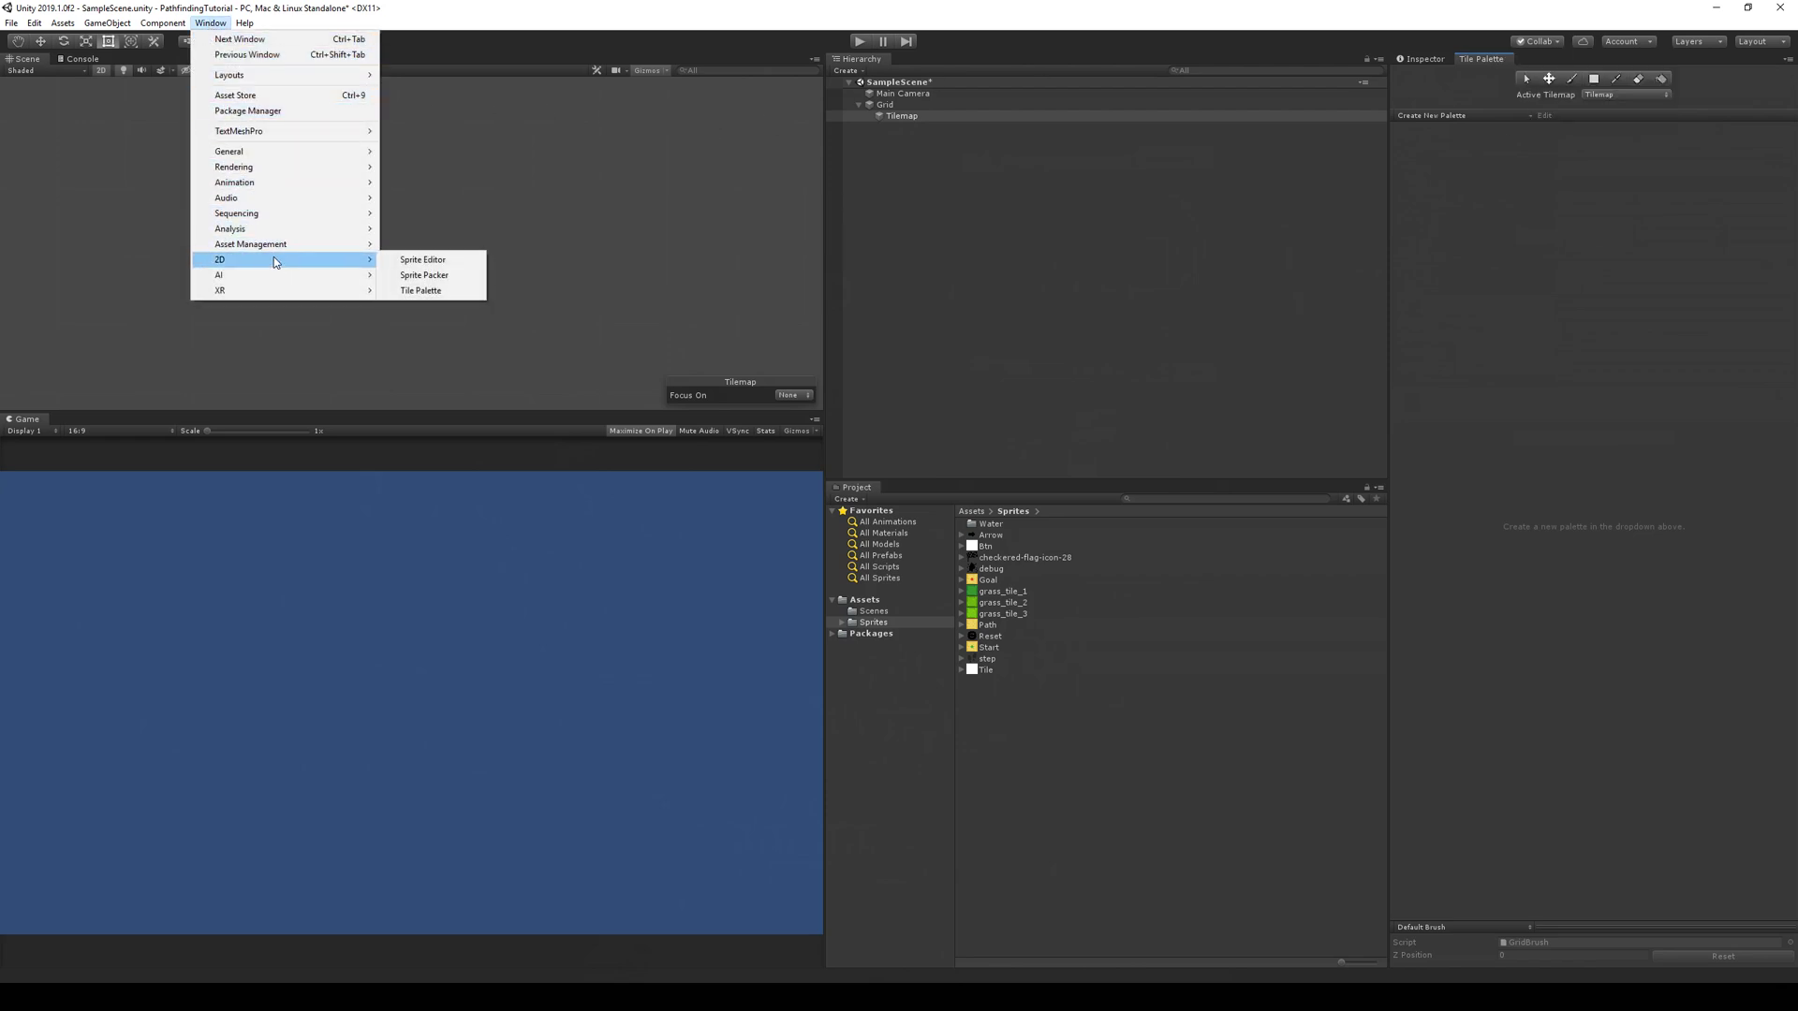
pyautogui.click(442, 295)
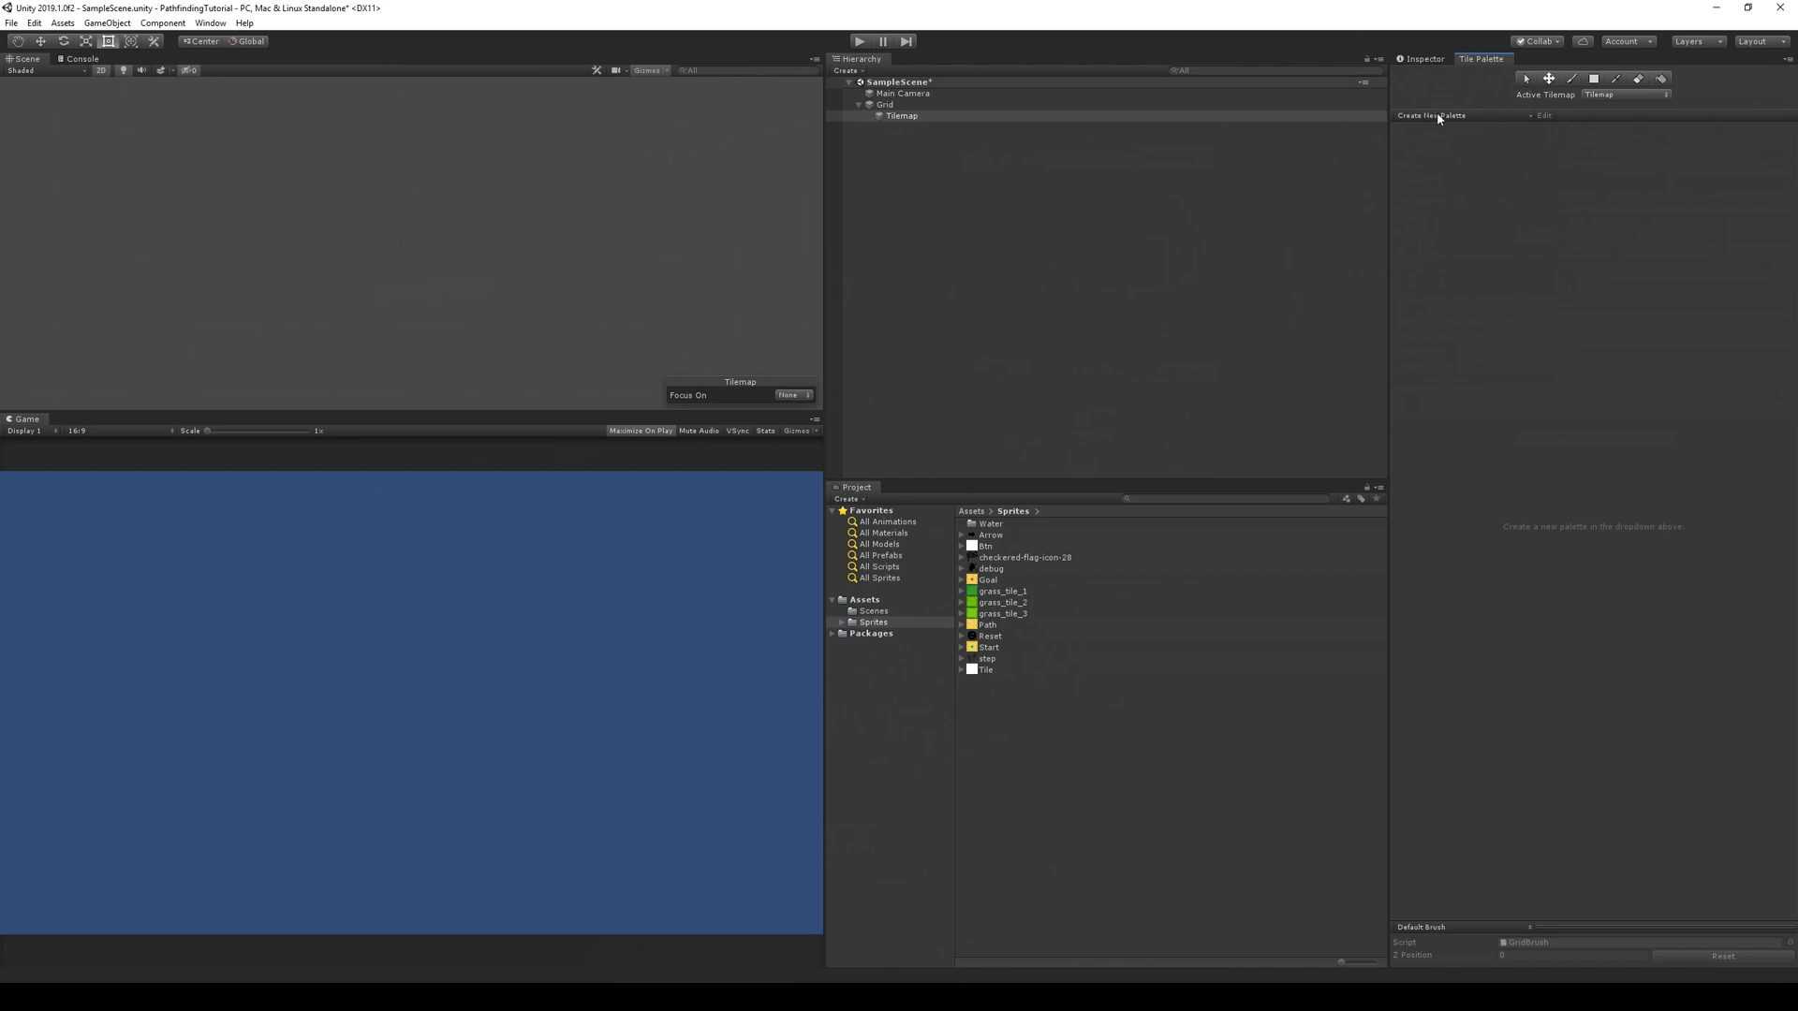
# Create a new tile palette named Tiles
pyautogui.click(1482, 118)
pyautogui.click(1536, 146)
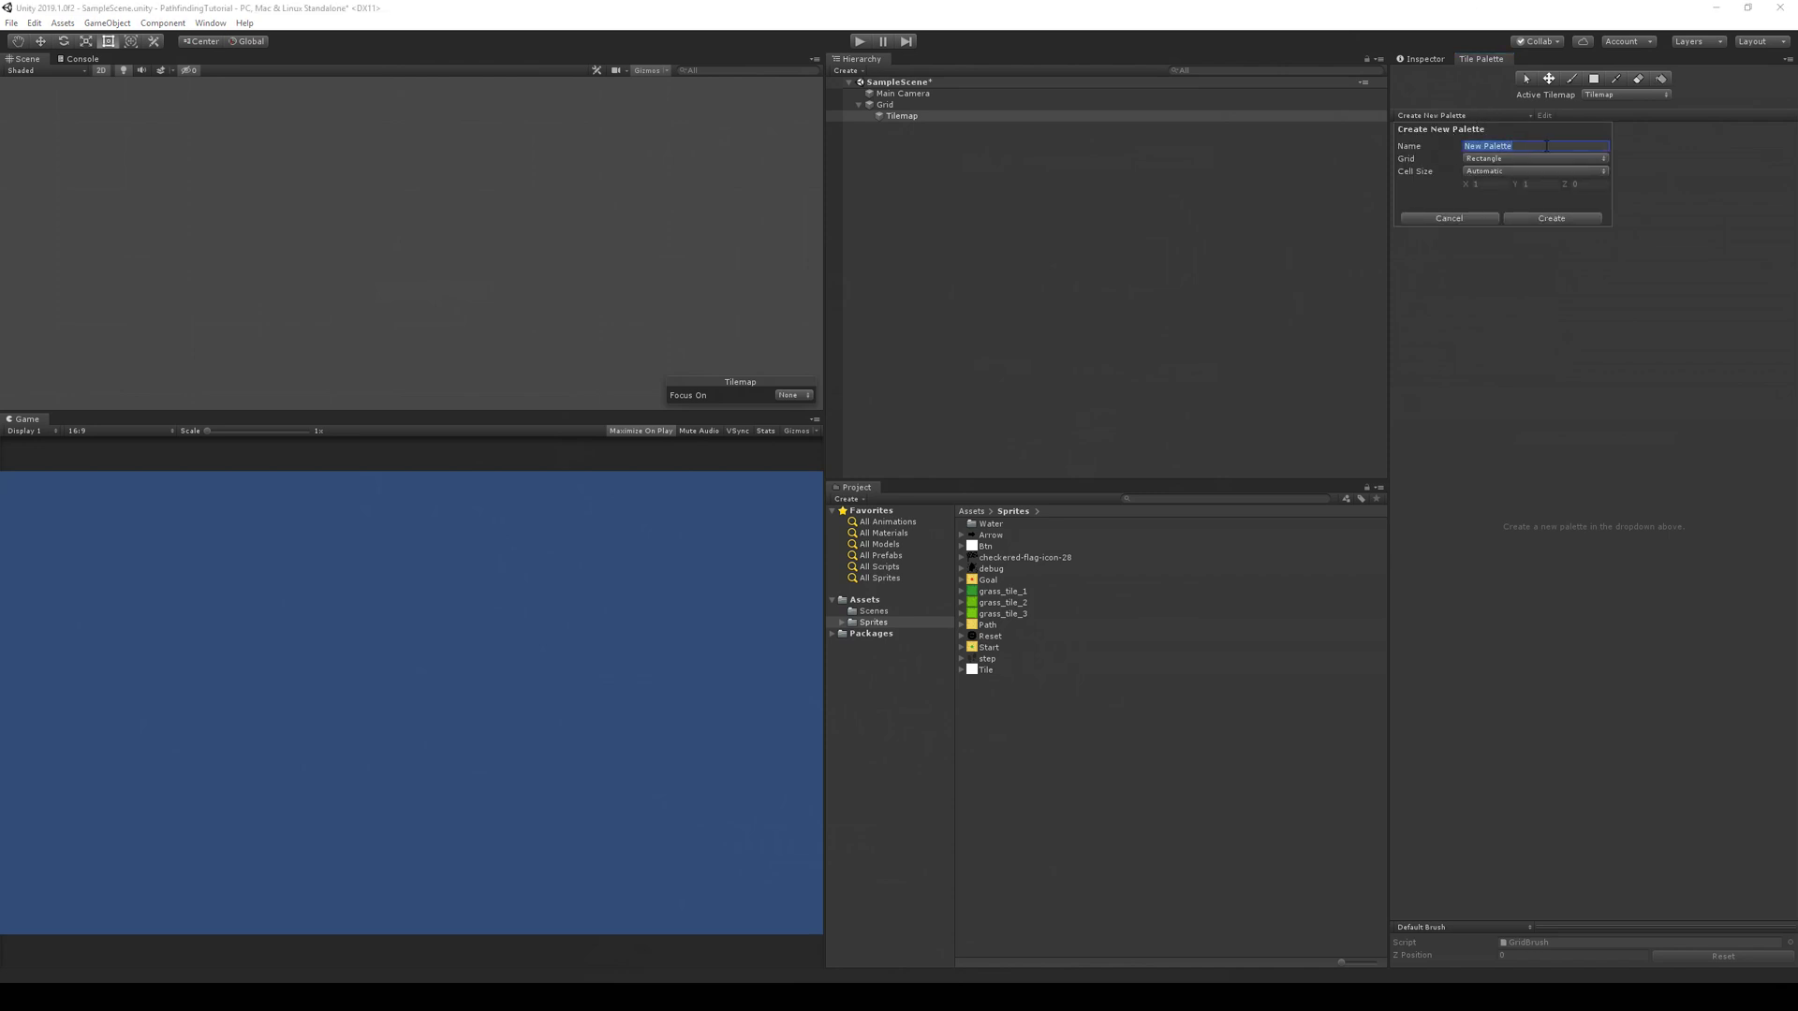
pyautogui.write('Gr')
pyautogui.press('BackSpace')
pyautogui.write('Tiles')
pyautogui.click(1550, 220)
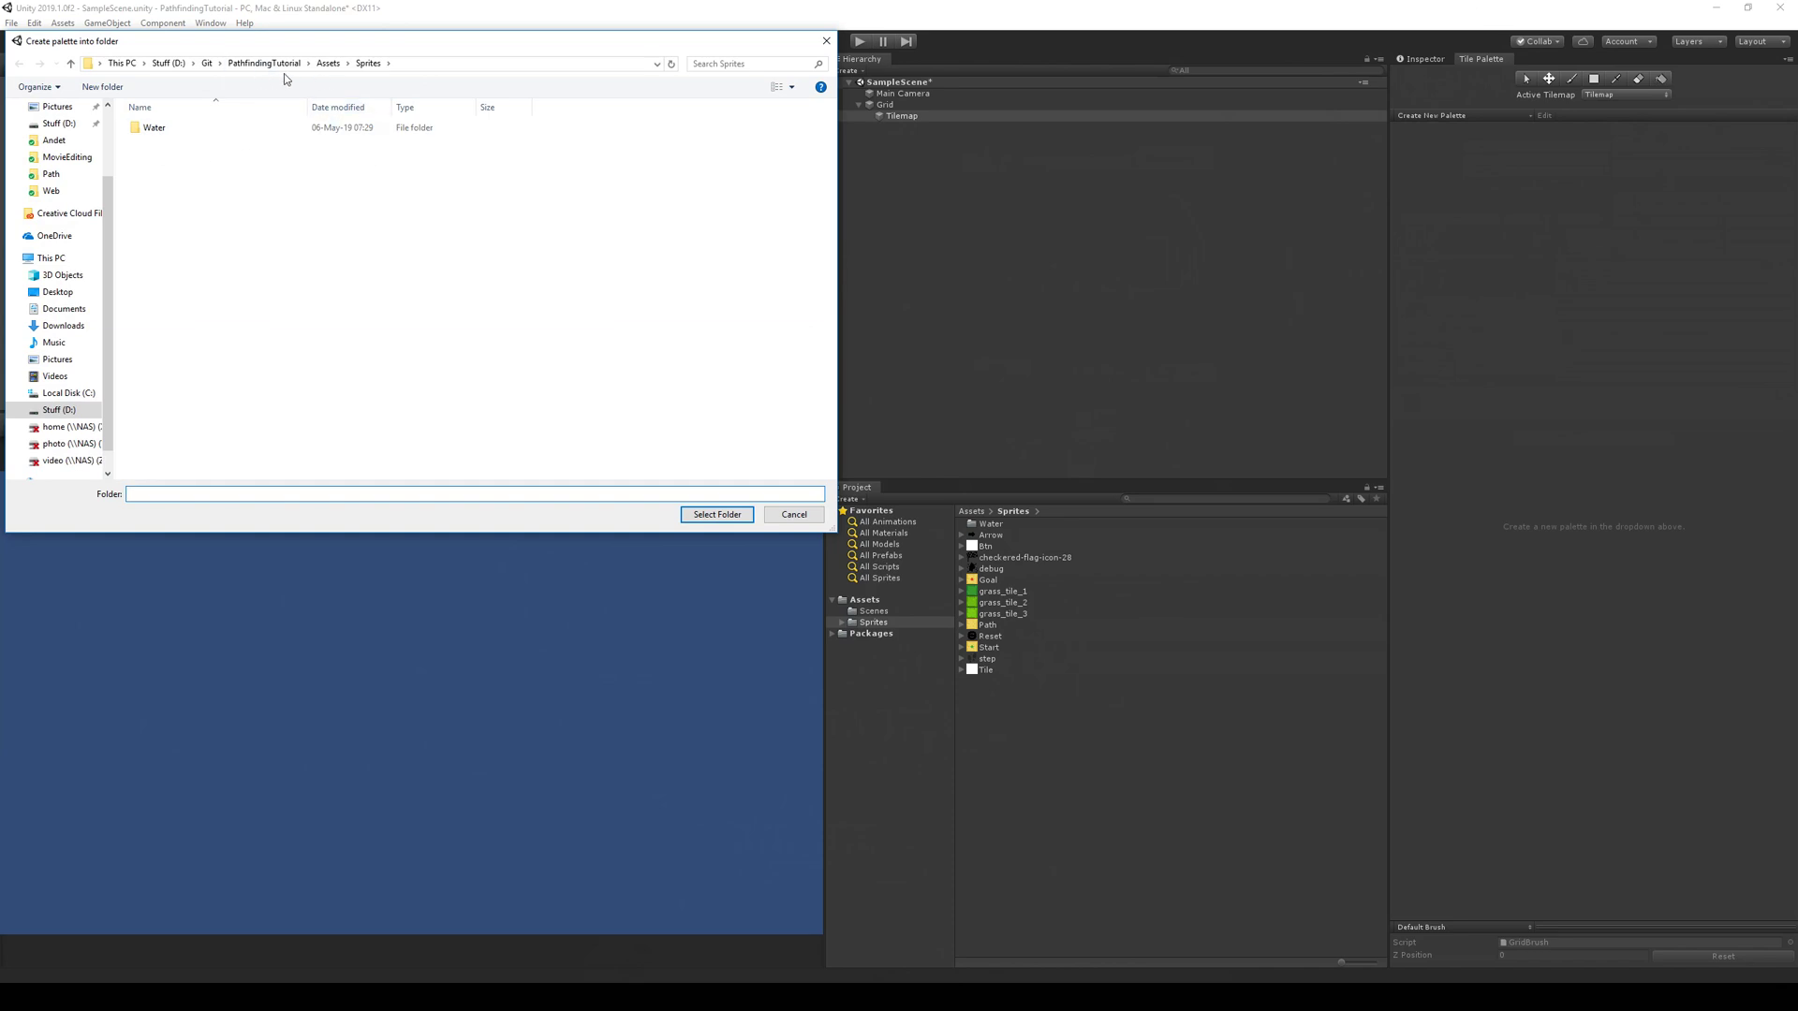
# Make a Pallets folder under Assets and save the Tiles palette there
pyautogui.click(338, 68)
pyautogui.rightClick(174, 211)
pyautogui.moveTo(281, 403)
pyautogui.click(361, 403)
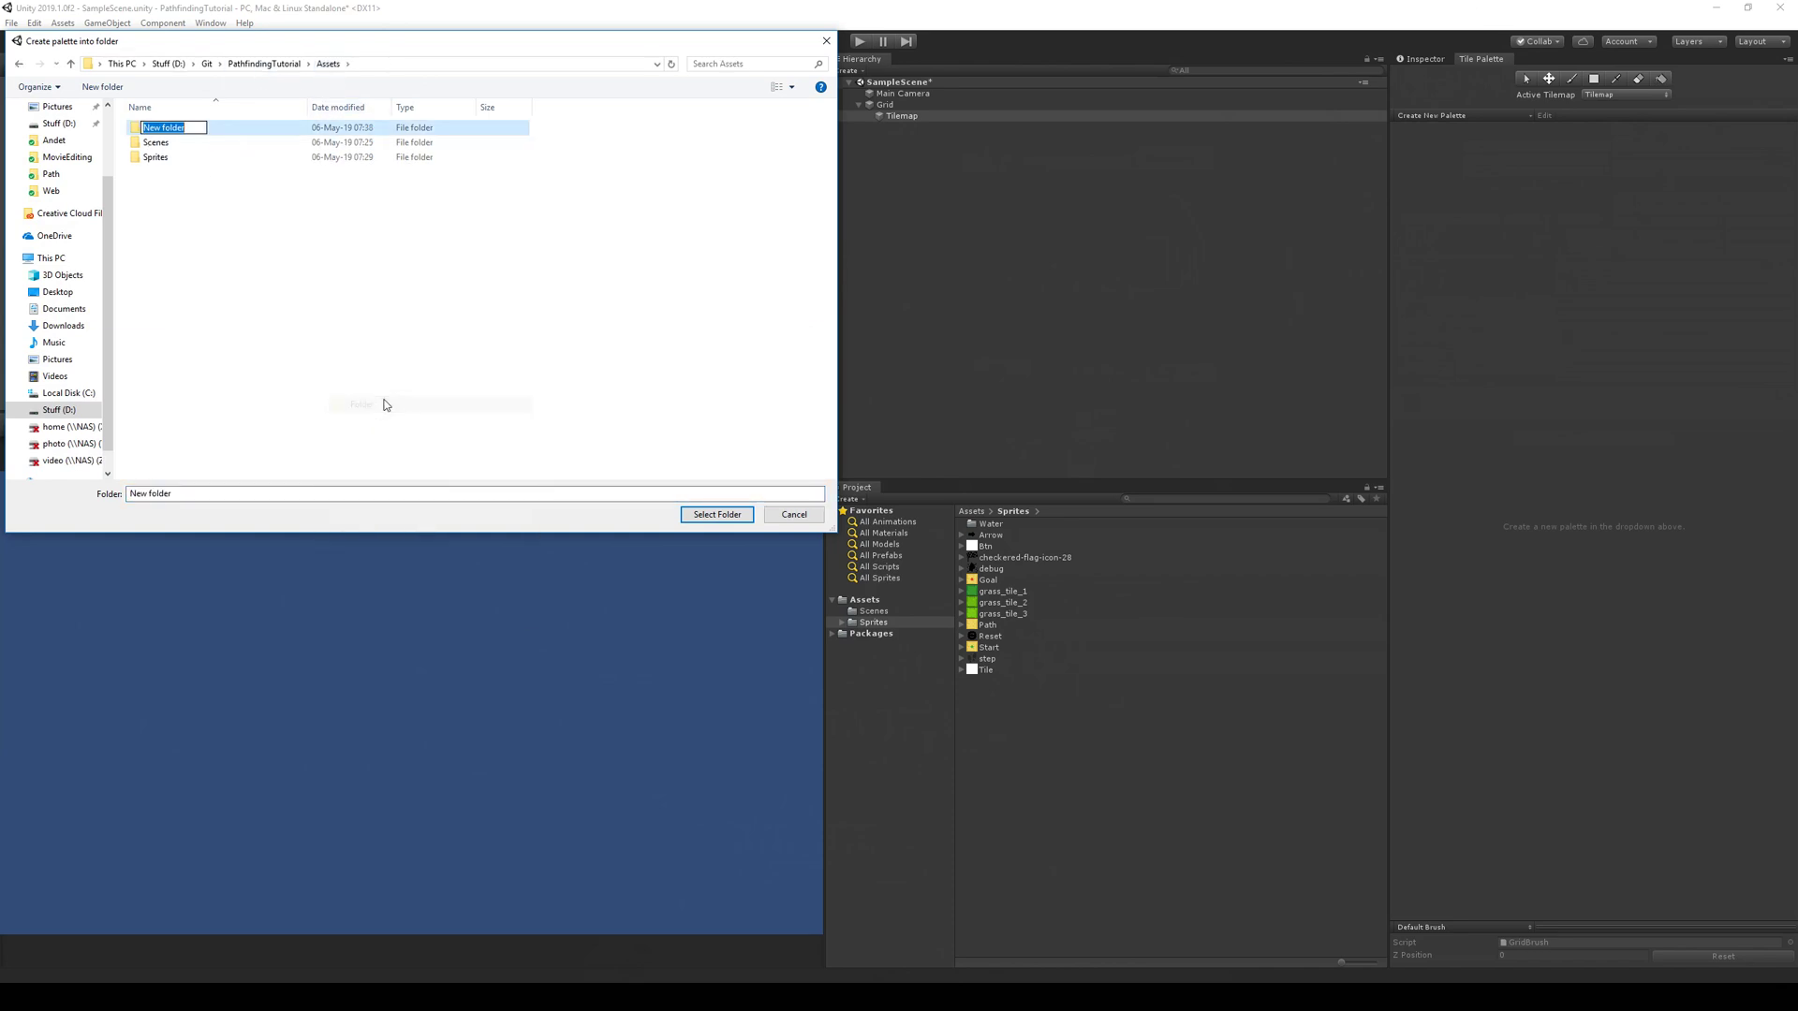
pyautogui.write('Pallets')
pyautogui.press('Return')
pyautogui.click(716, 514)
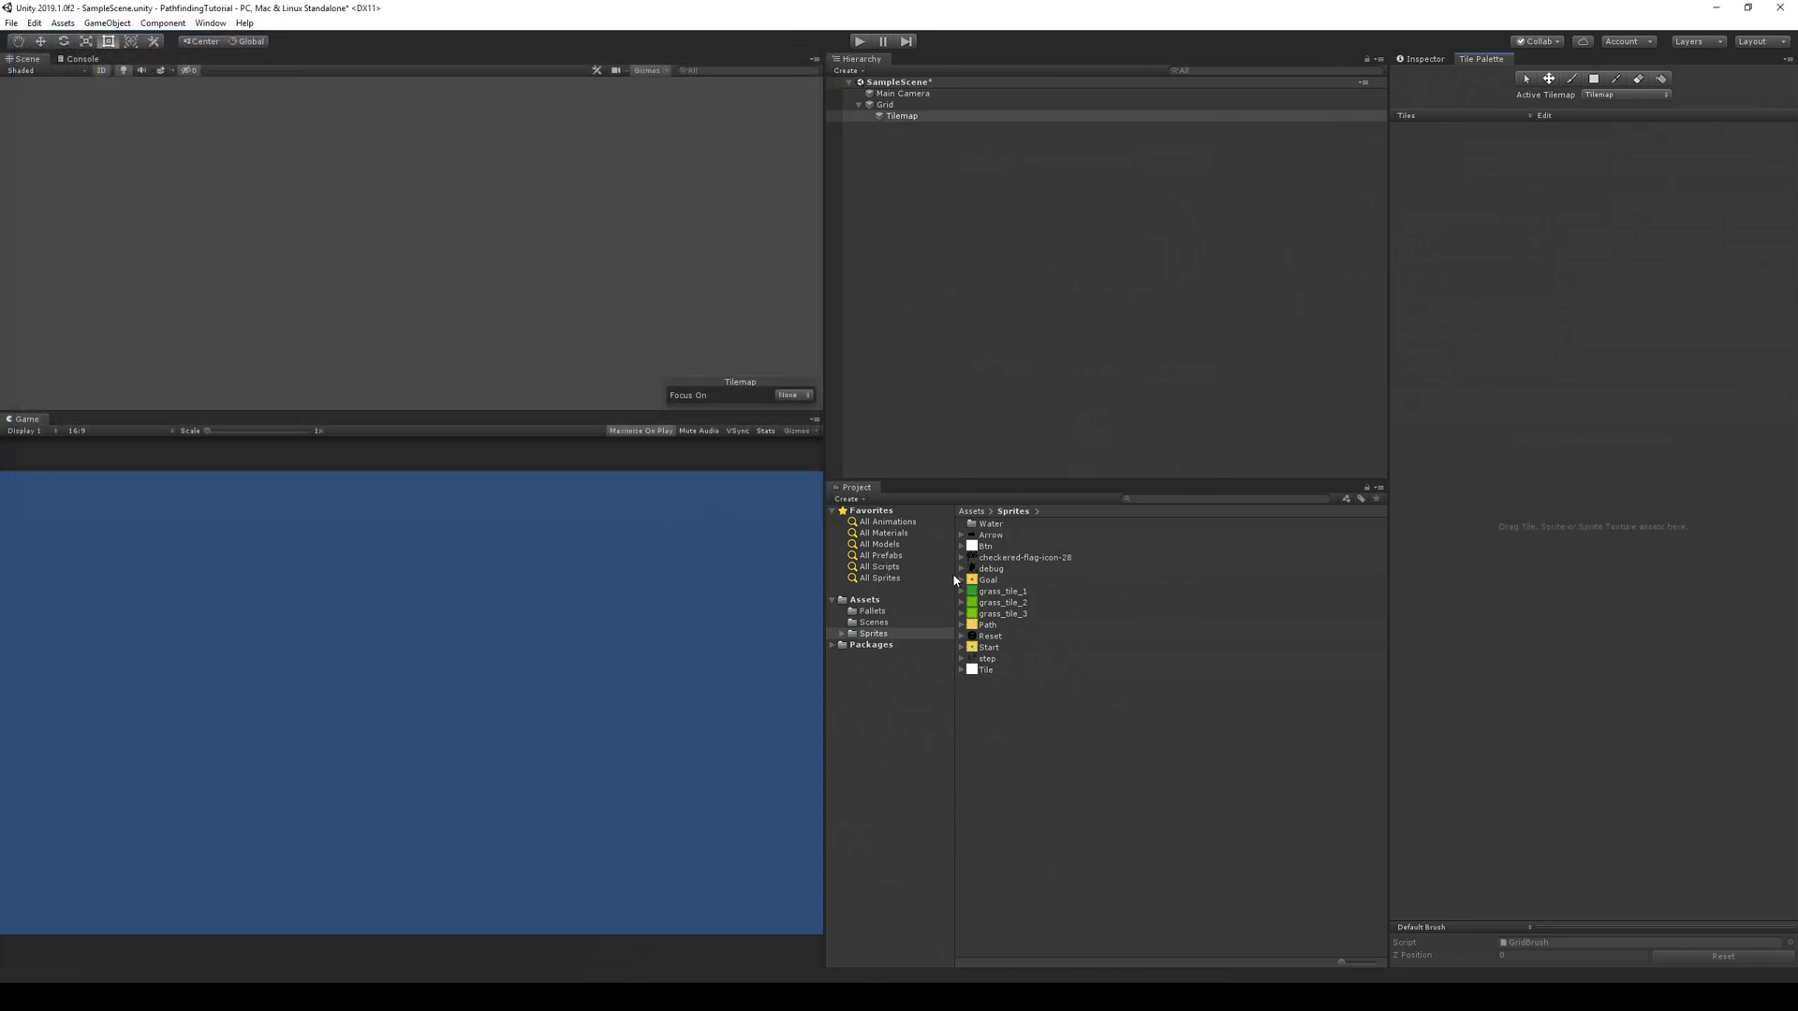
# Check the new Tiles palette asset in the Pallets folder
pyautogui.click(878, 644)
pyautogui.click(873, 613)
pyautogui.click(987, 524)
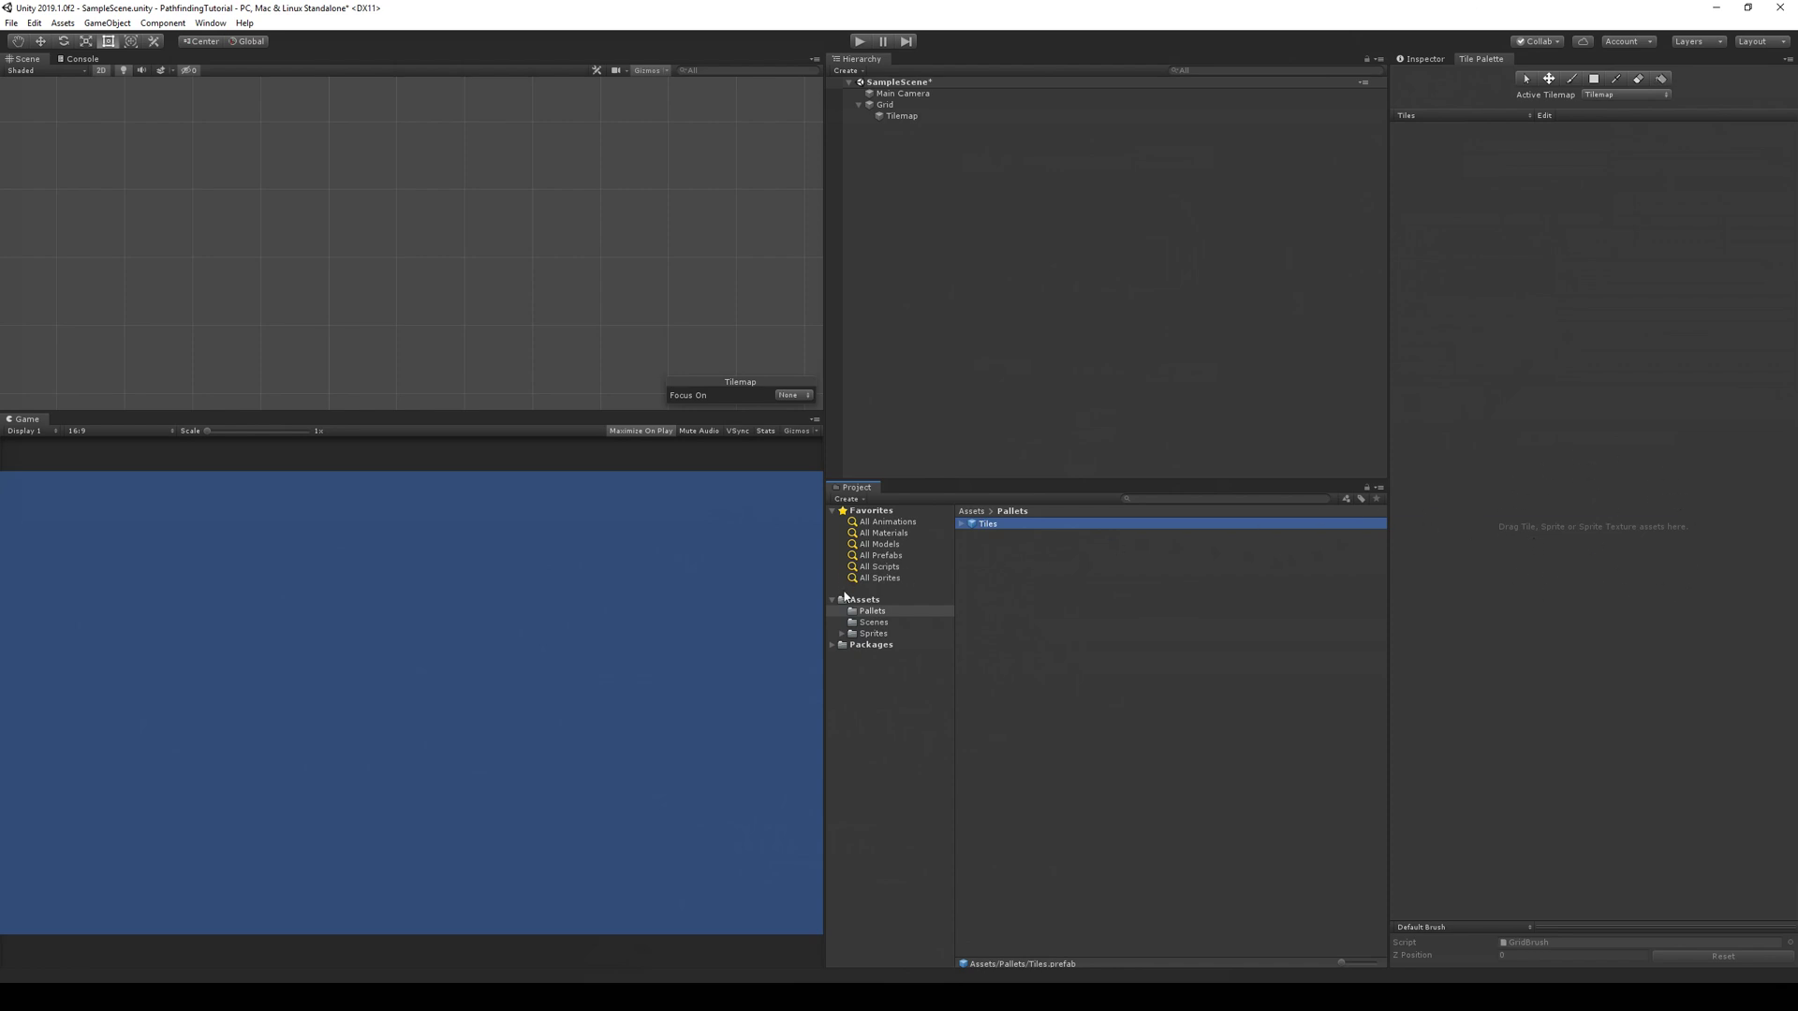
pyautogui.click(862, 599)
# In Assets/Sprites, select Goal, grass_tile_1-3, Path and Start, excluding Tile
pyautogui.doubleClick(994, 547)
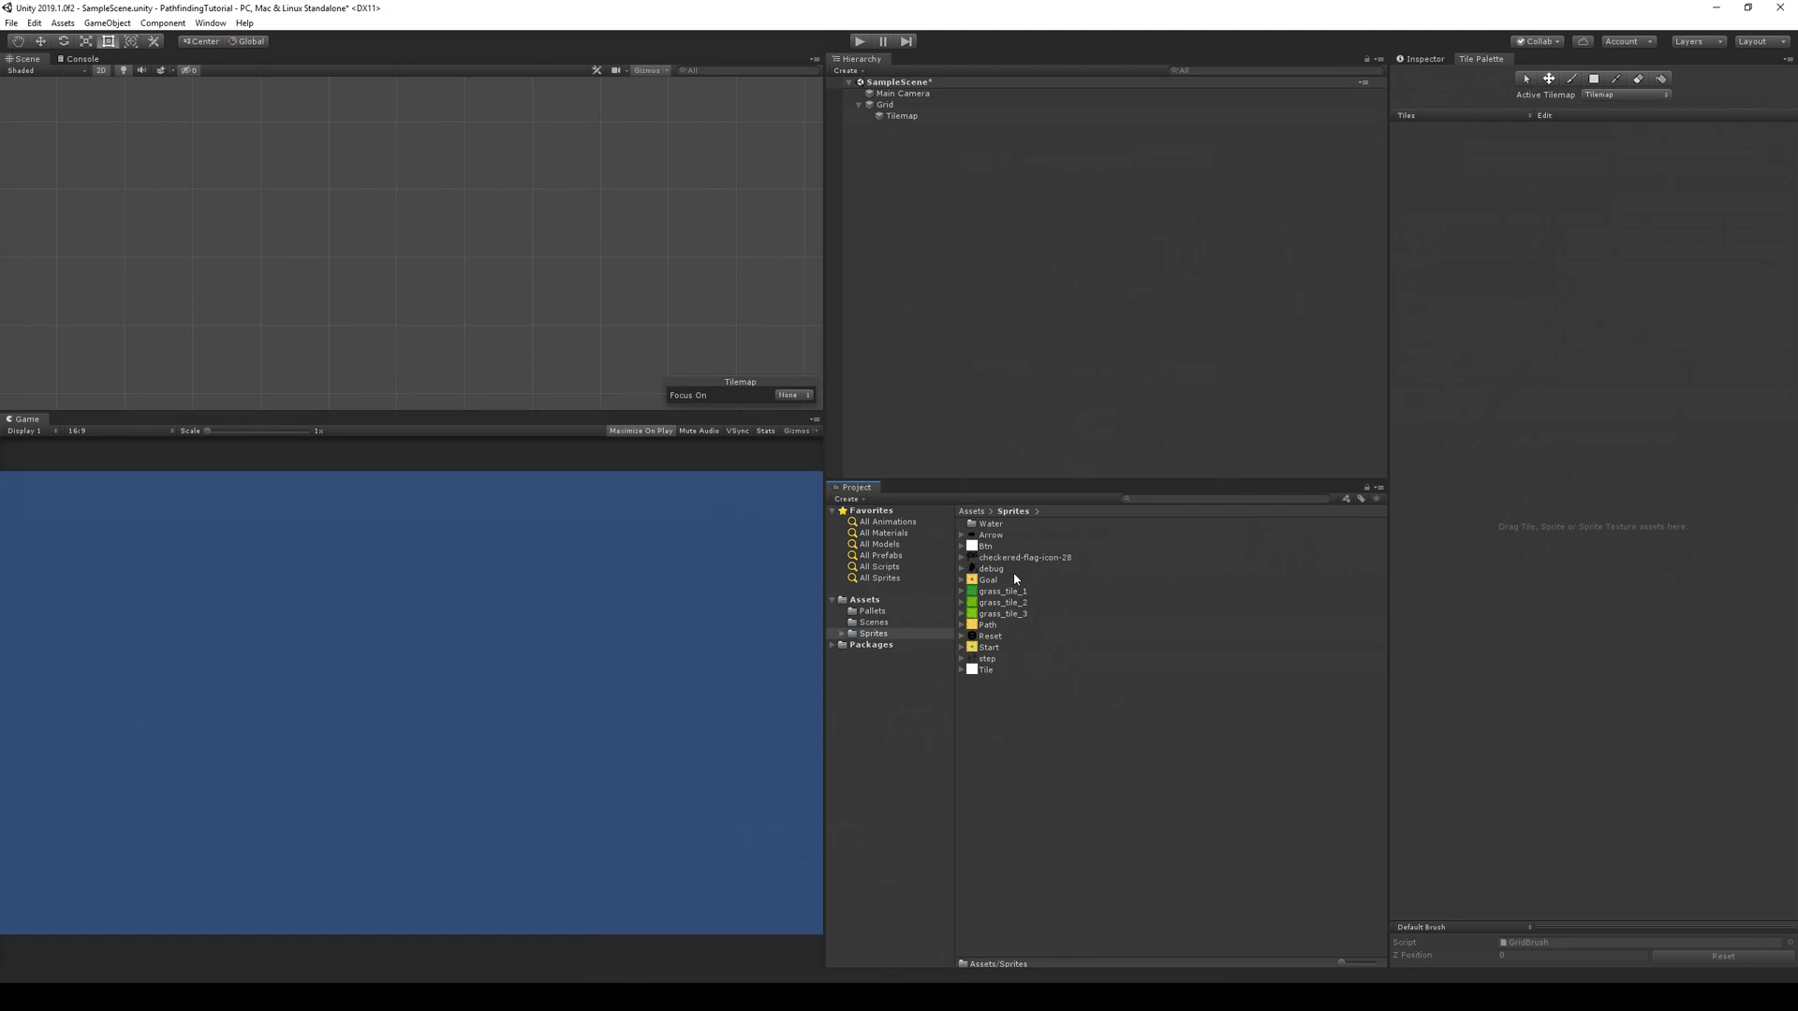
pyautogui.moveTo(994, 581); pyautogui.dragTo(998, 646)
pyautogui.keyDown('ctrl'); pyautogui.click(999, 646); pyautogui.keyUp('ctrl')
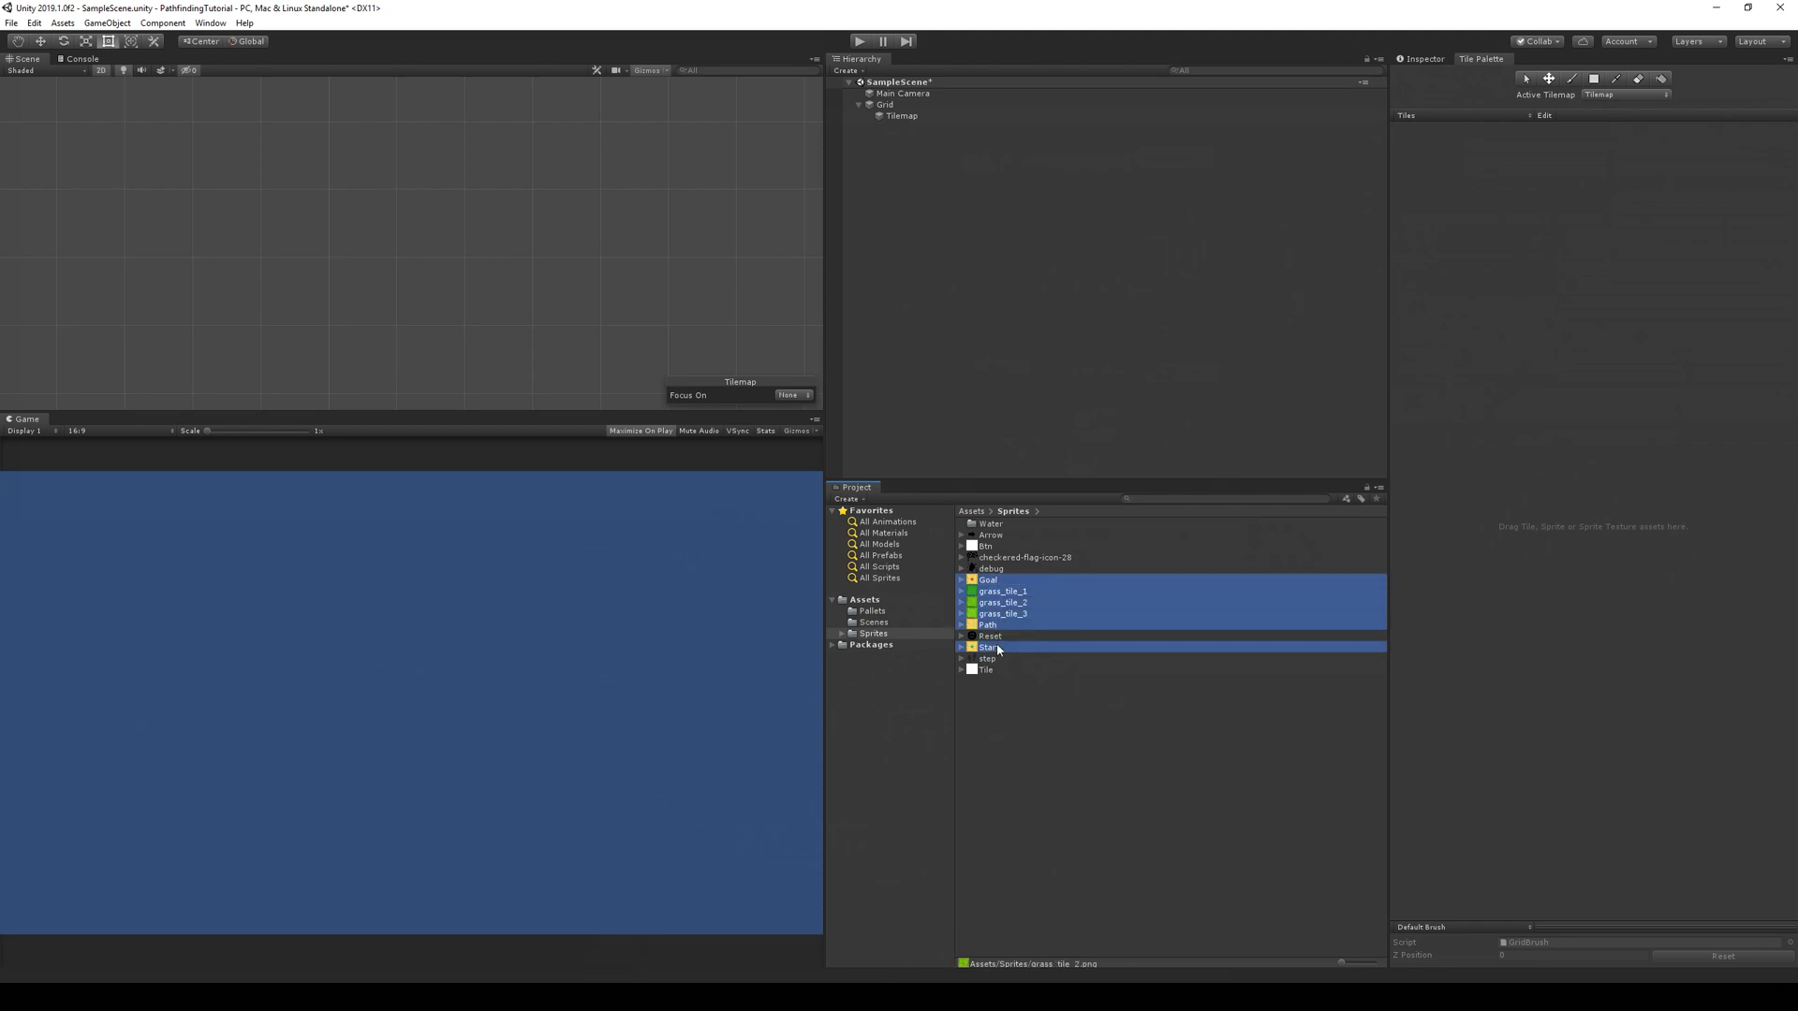
pyautogui.click(1409, 59)
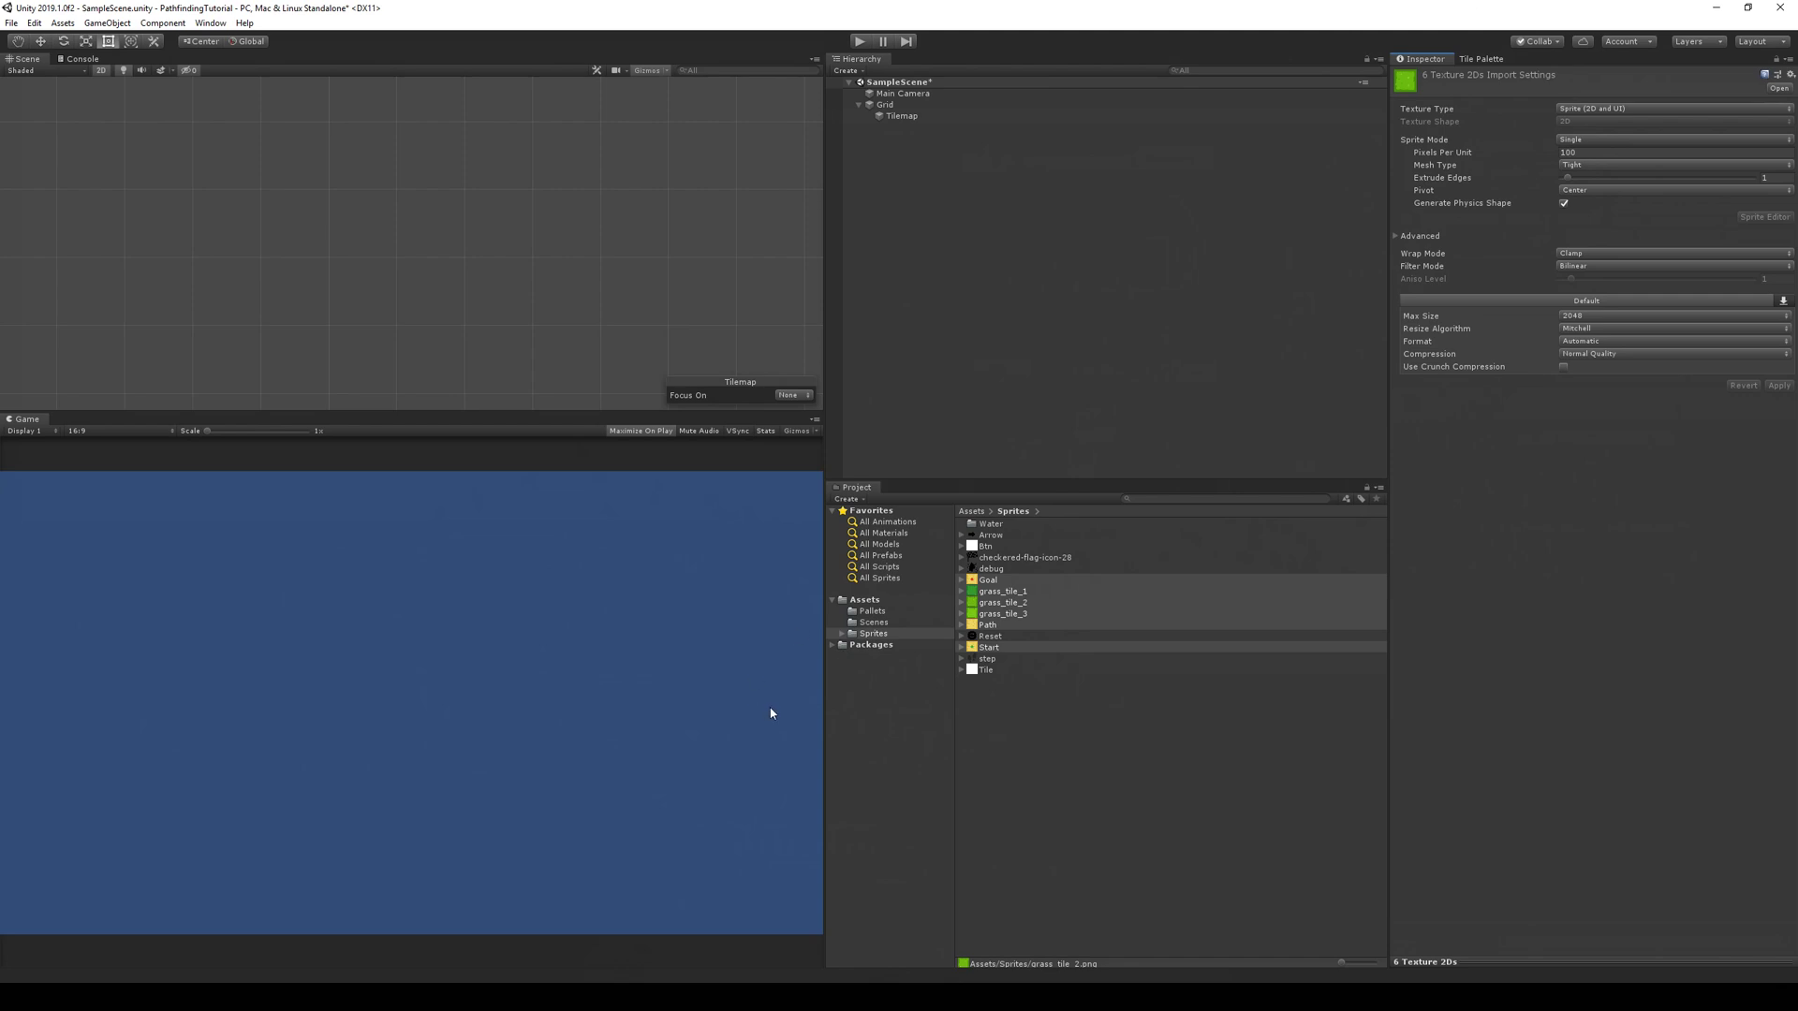
pyautogui.click(1480, 59)
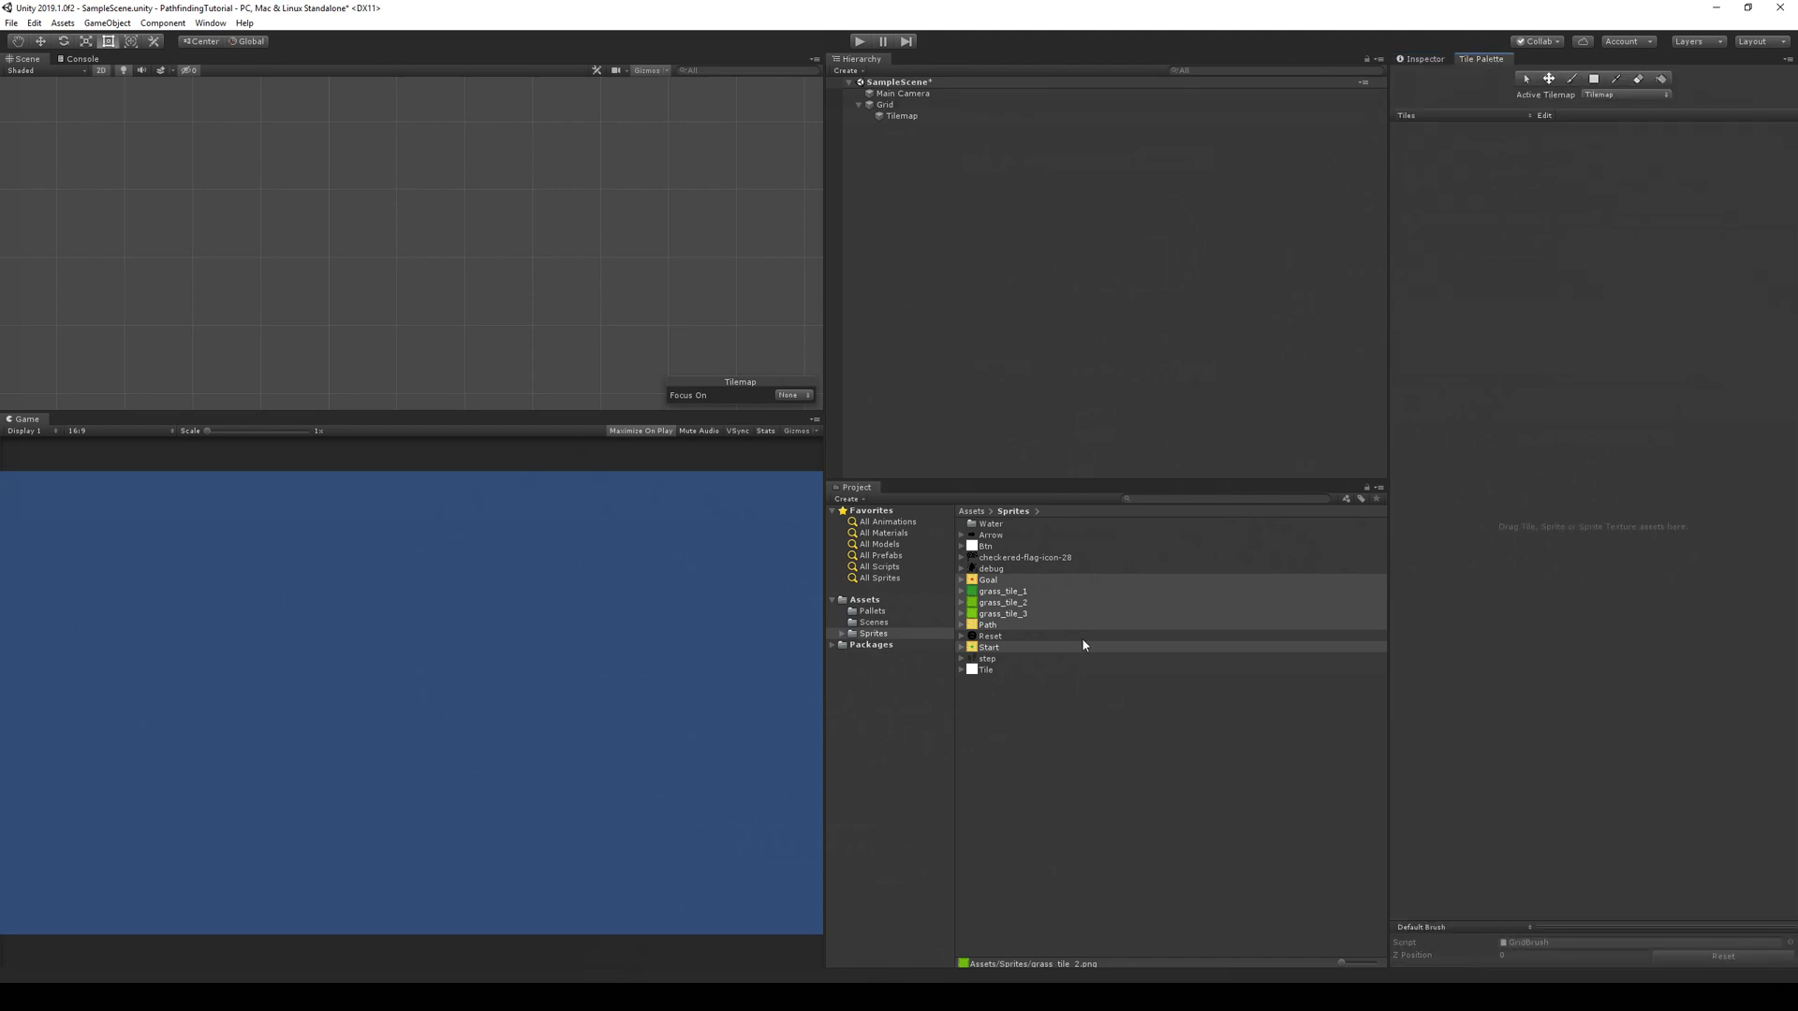
pyautogui.moveTo(999, 672); pyautogui.dragTo(989, 671)
pyautogui.keyDown('ctrl'); pyautogui.click(987, 672); pyautogui.keyUp('ctrl')
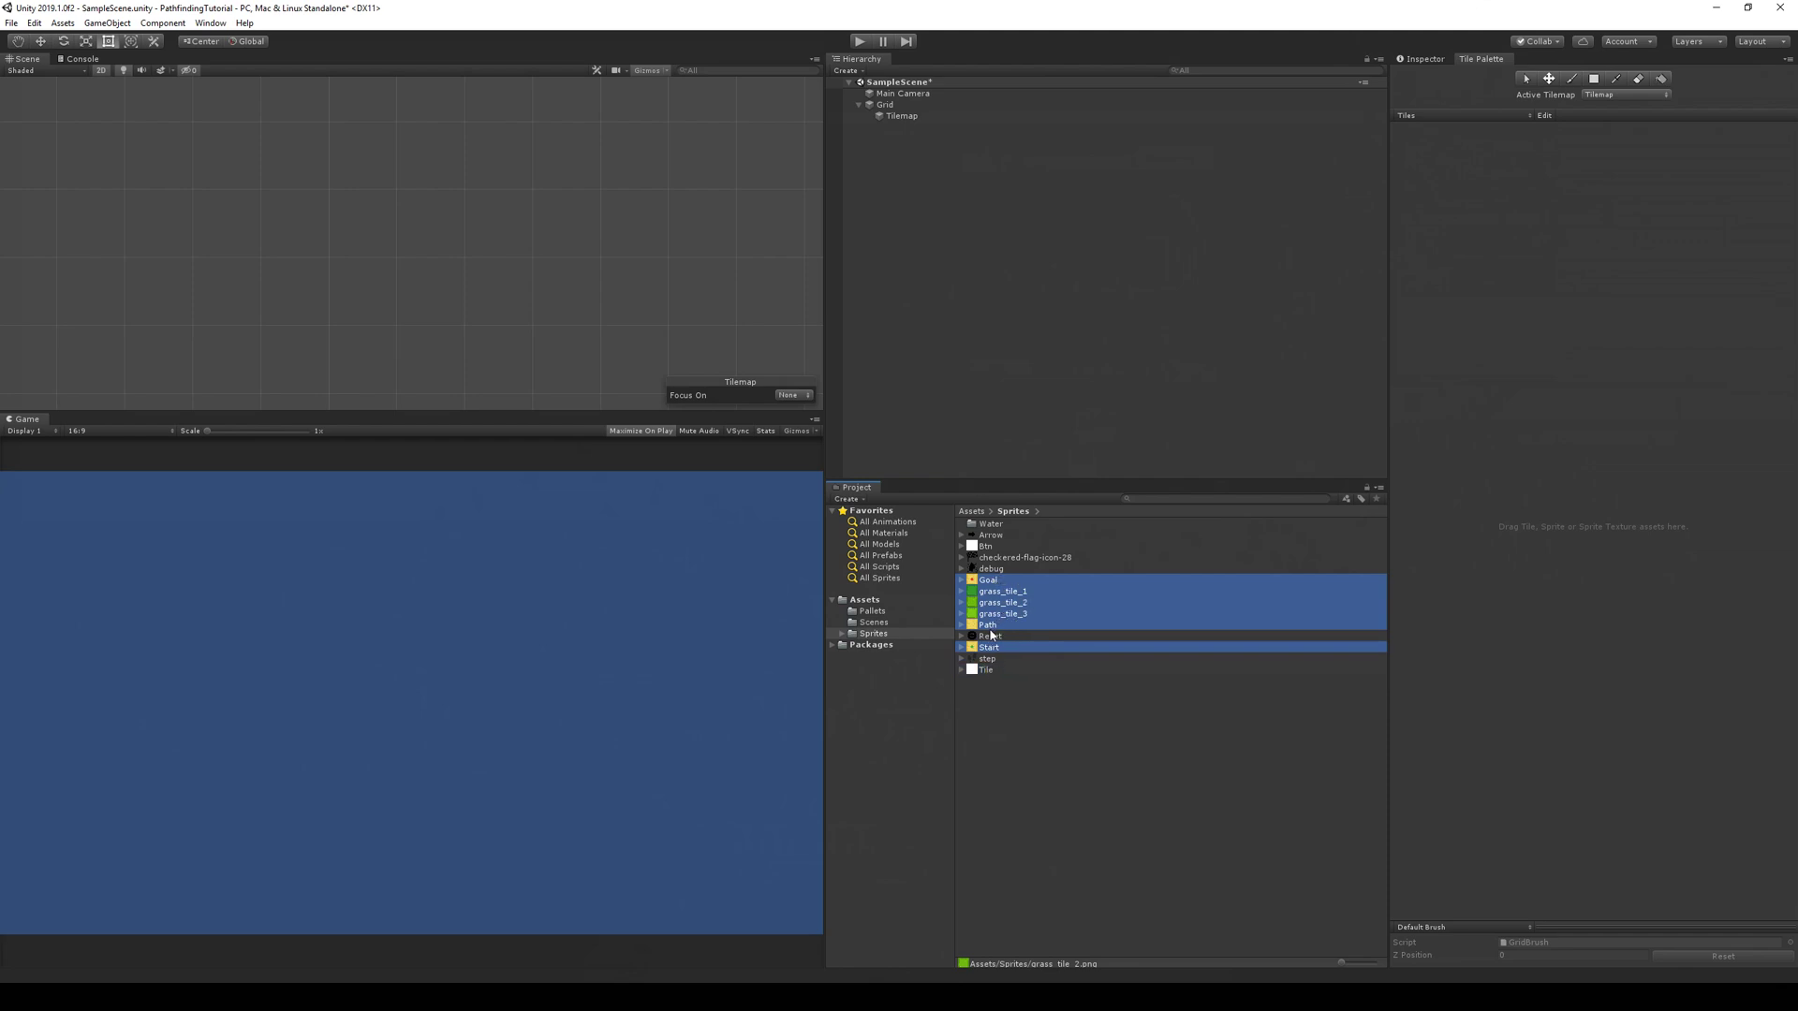
# Drag the selected sprites into the Tiles palette, saving the generated tiles in Sprites
pyautogui.moveTo(997, 587); pyautogui.dragTo(1483, 449)
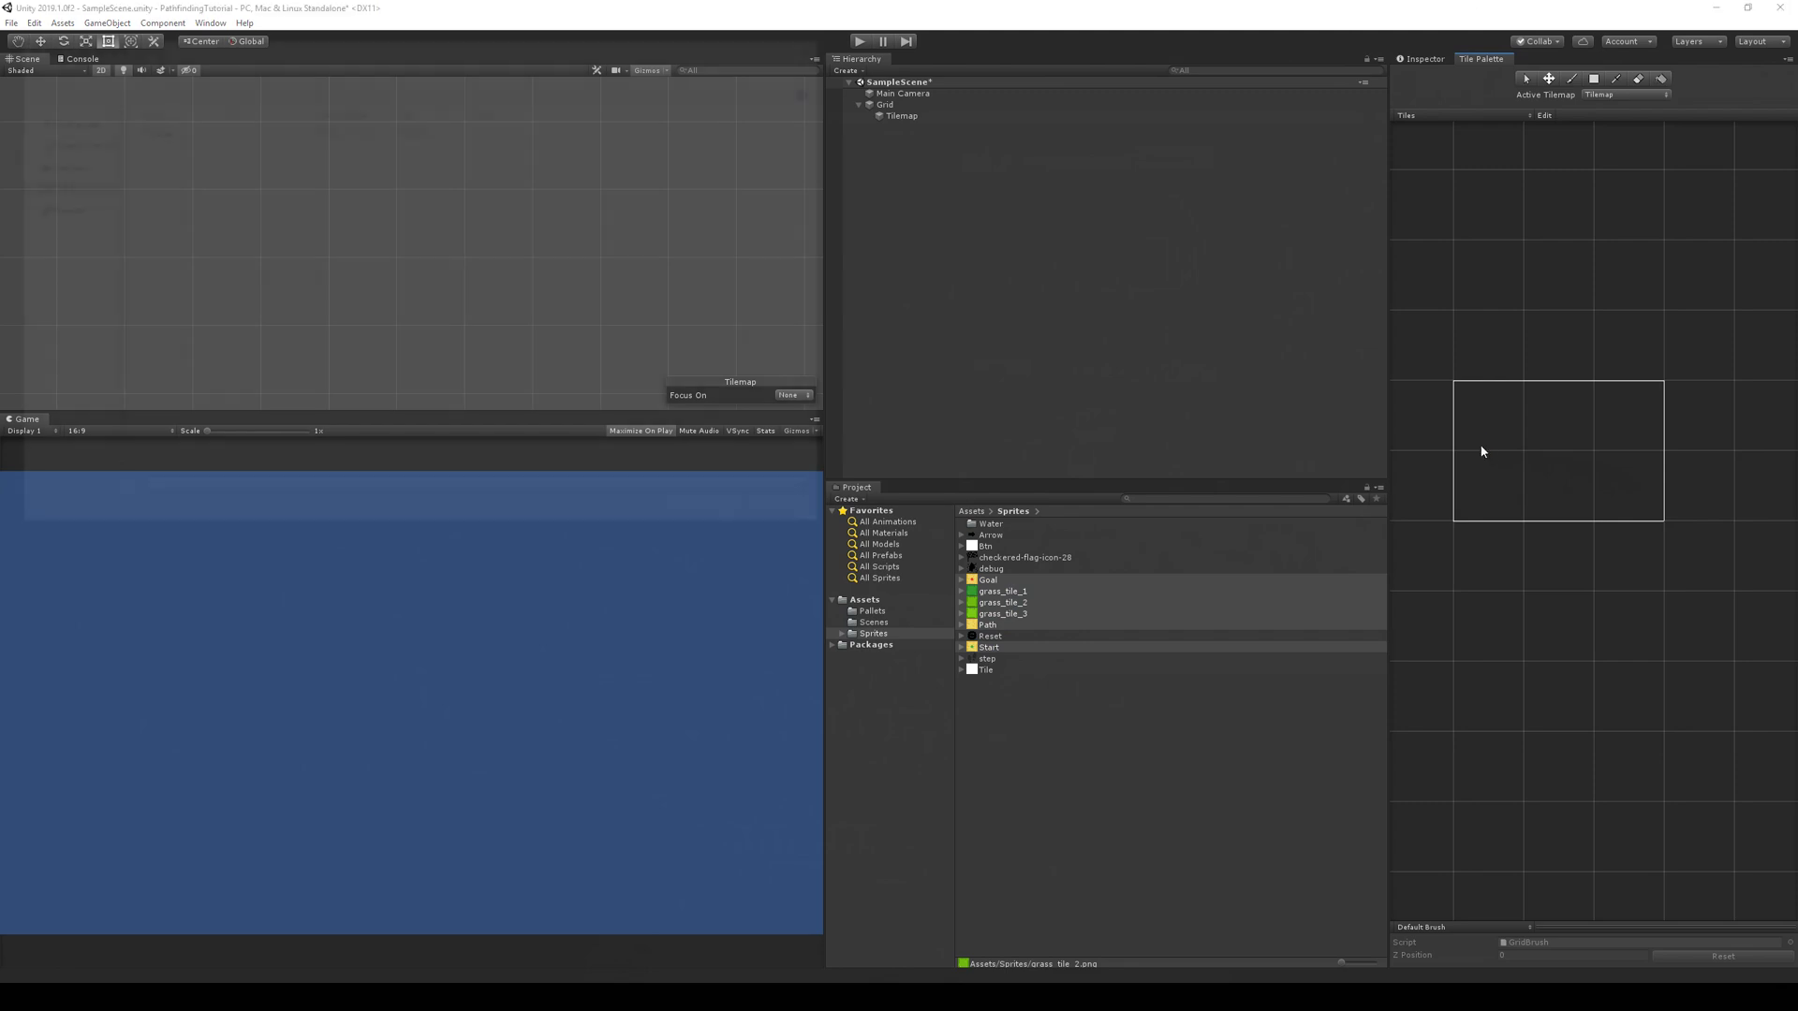
pyautogui.click(717, 515)
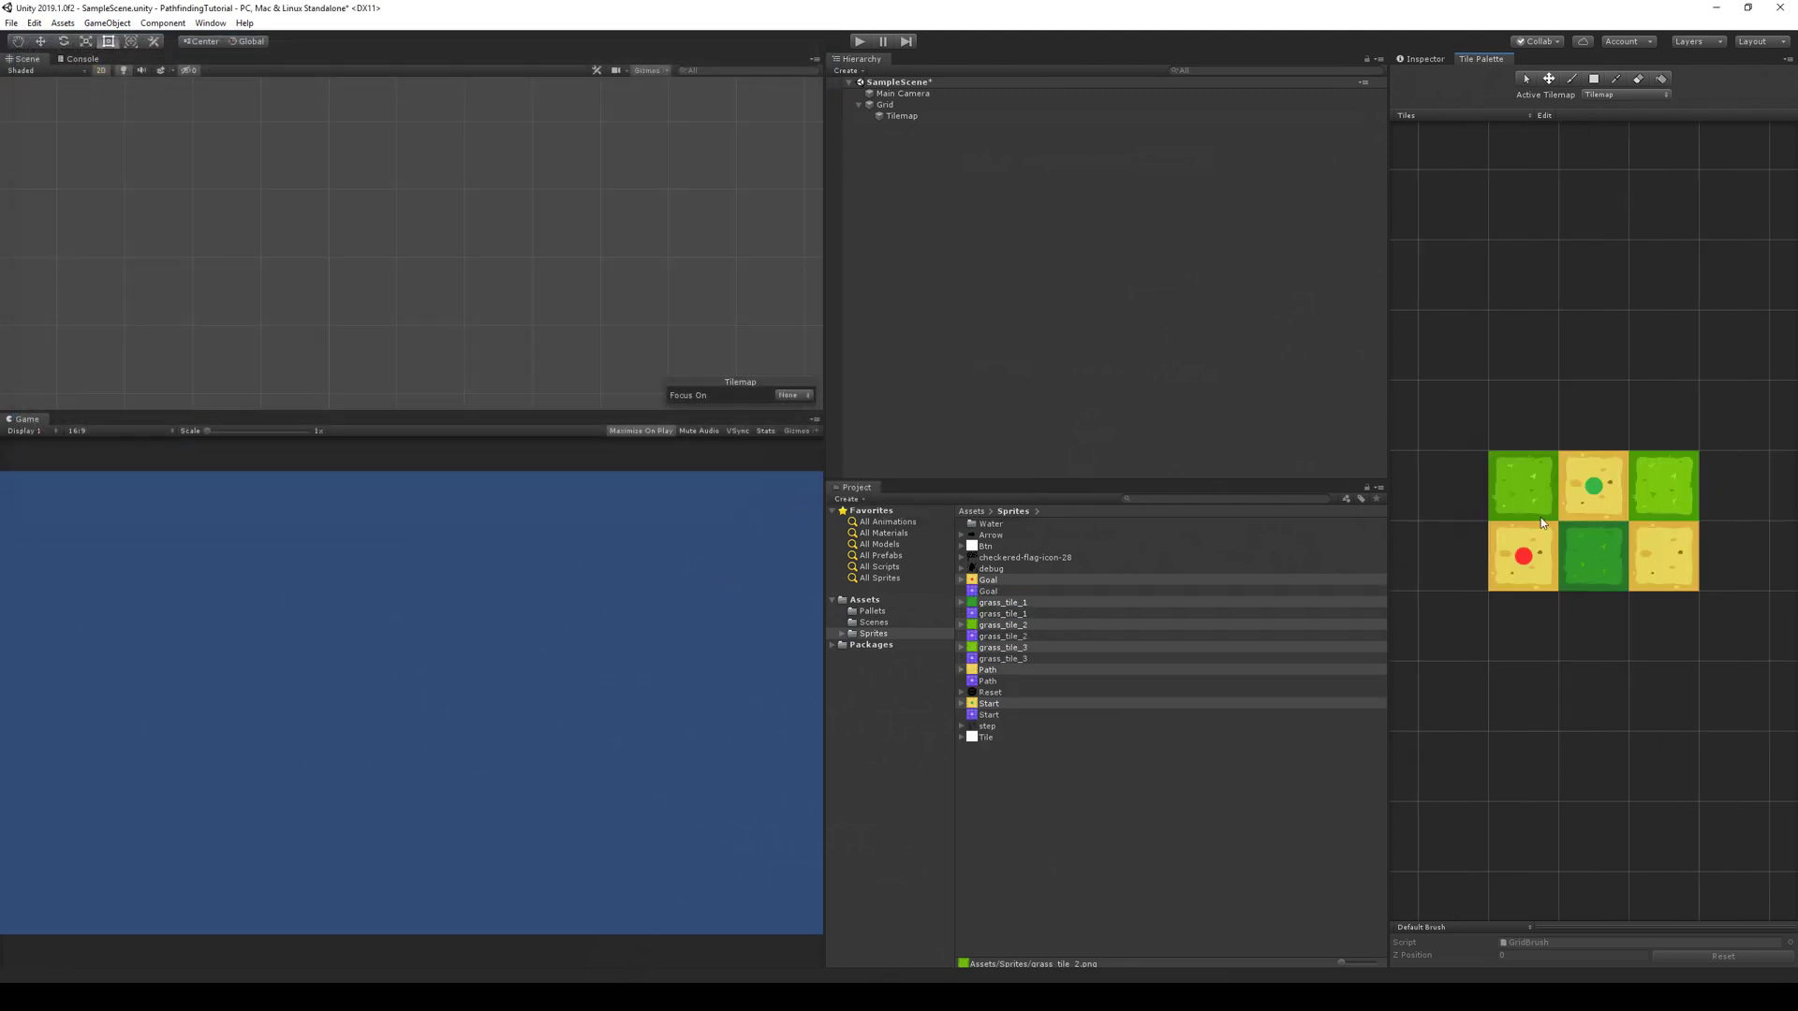
pyautogui.click(1572, 79)
pyautogui.moveTo(272, 175)
pyautogui.mouseDown()
pyautogui.moveTo(438, 247)
pyautogui.moveTo(376, 208)
pyautogui.moveTo(364, 236)
pyautogui.moveTo(402, 222)
pyautogui.mouseUp()
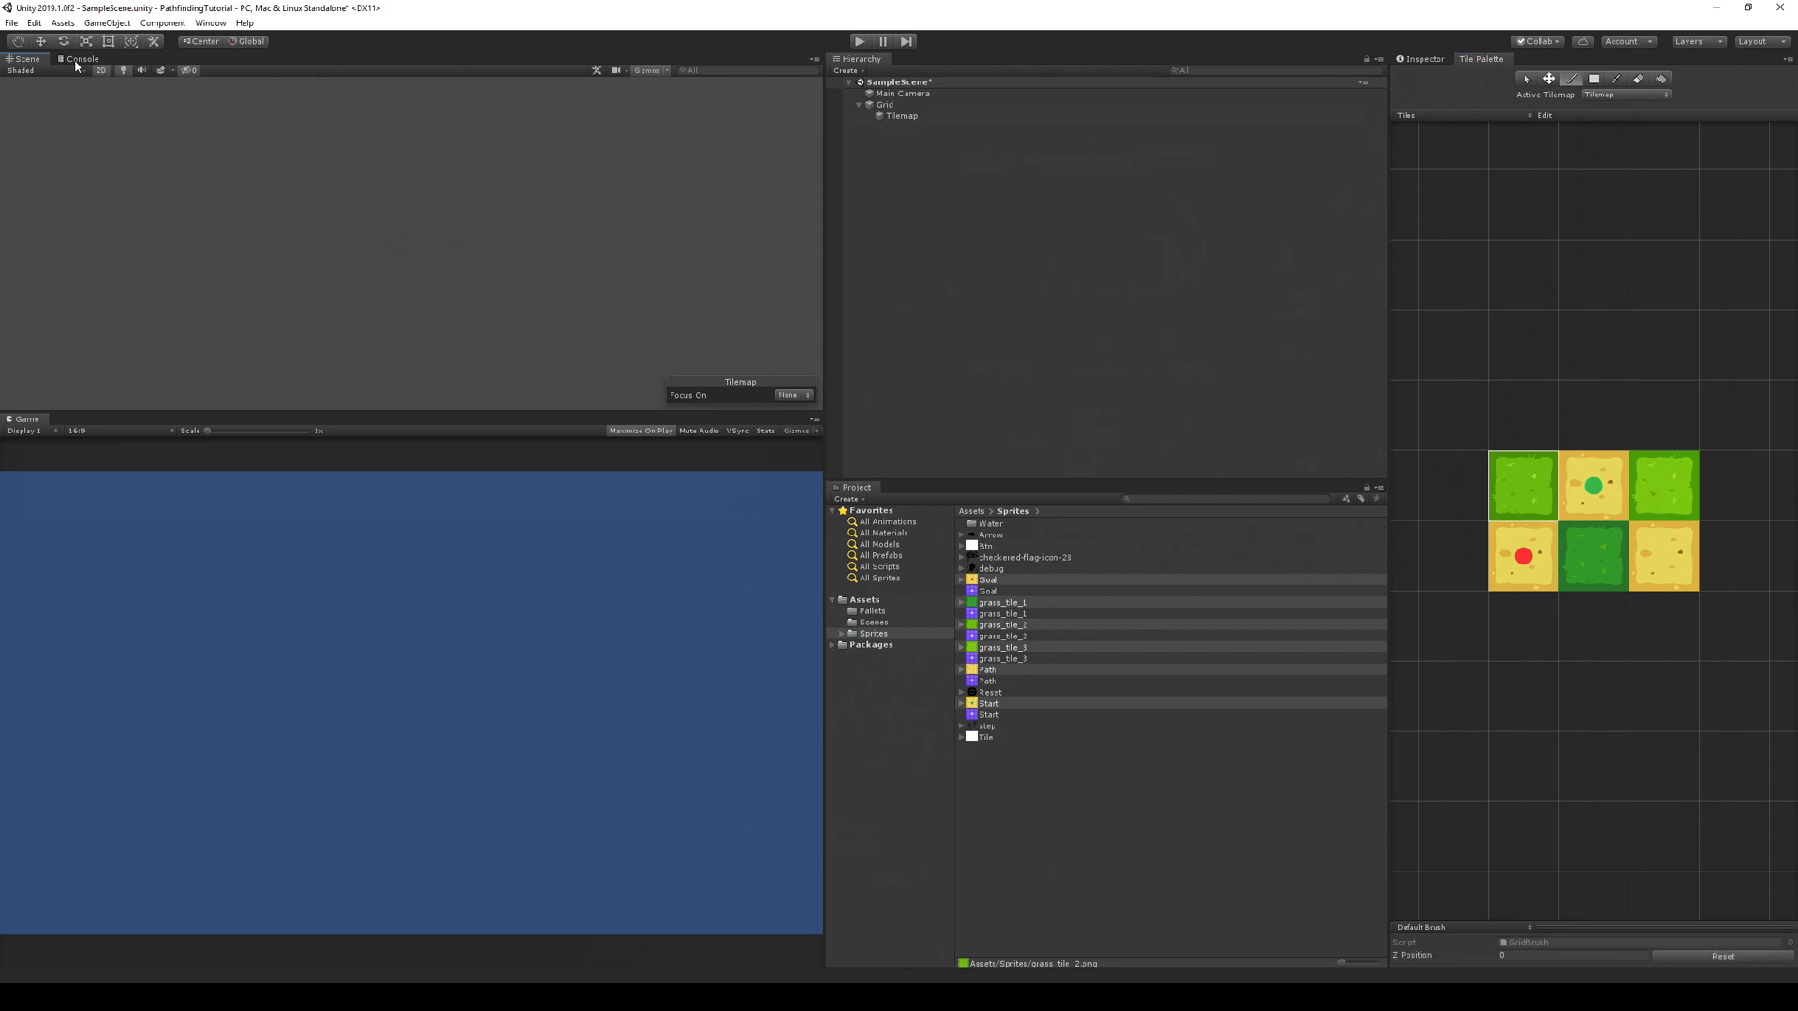
pyautogui.click(862, 115)
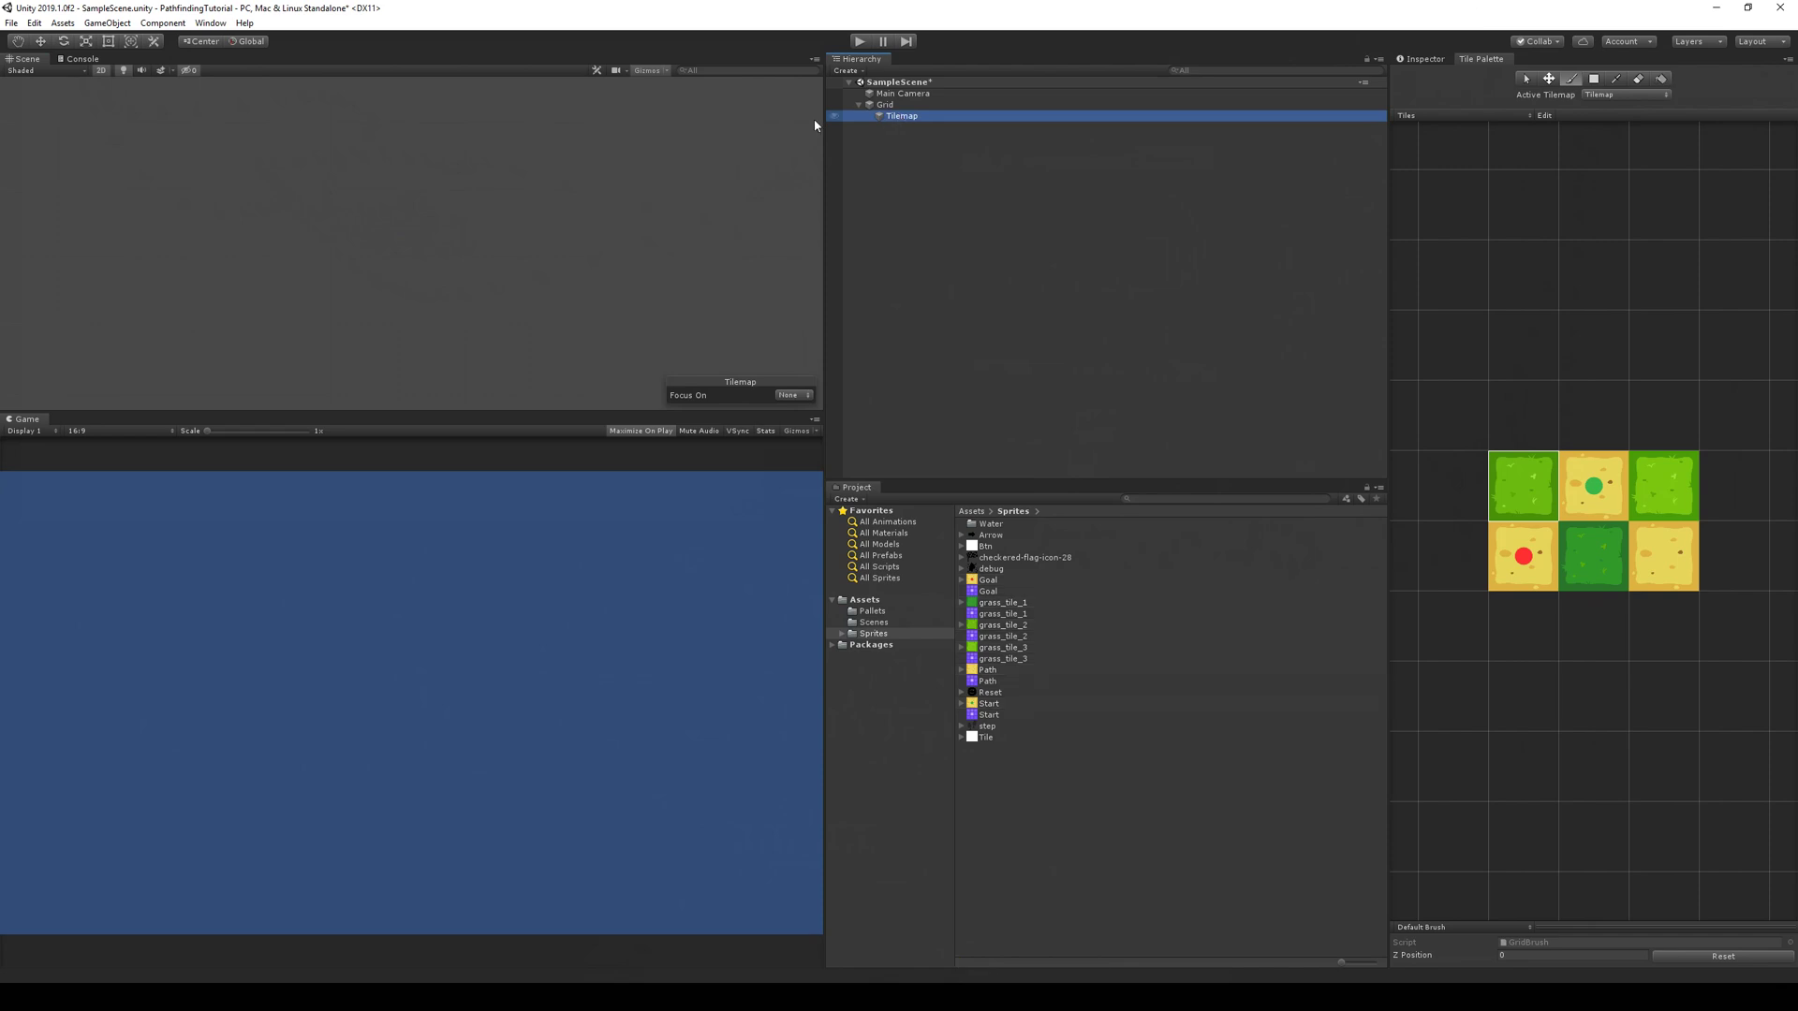
# Paint some test grass tiles on the tilemap, then undo them
pyautogui.scroll(3, 353, 178)
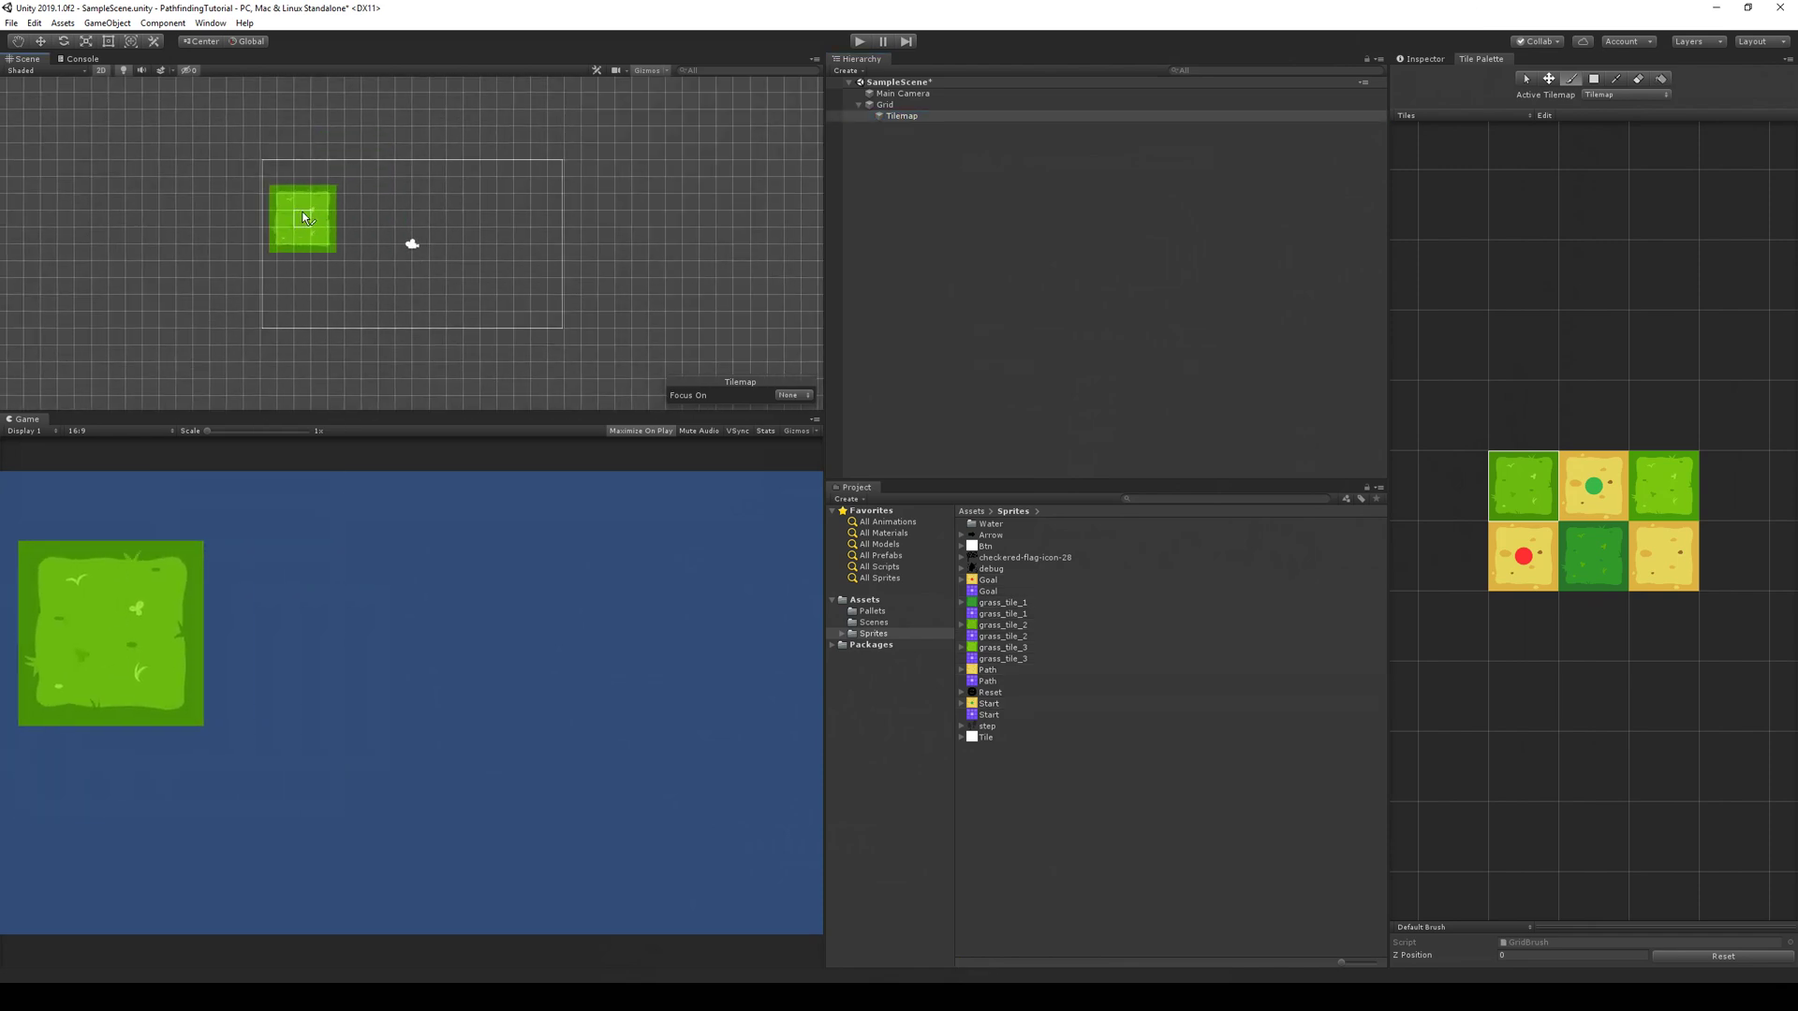
pyautogui.click(404, 220)
pyautogui.moveTo(346, 225)
pyautogui.mouseDown()
pyautogui.moveTo(339, 273)
pyautogui.moveTo(488, 245)
pyautogui.moveTo(455, 227)
pyautogui.moveTo(553, 255)
pyautogui.mouseUp()
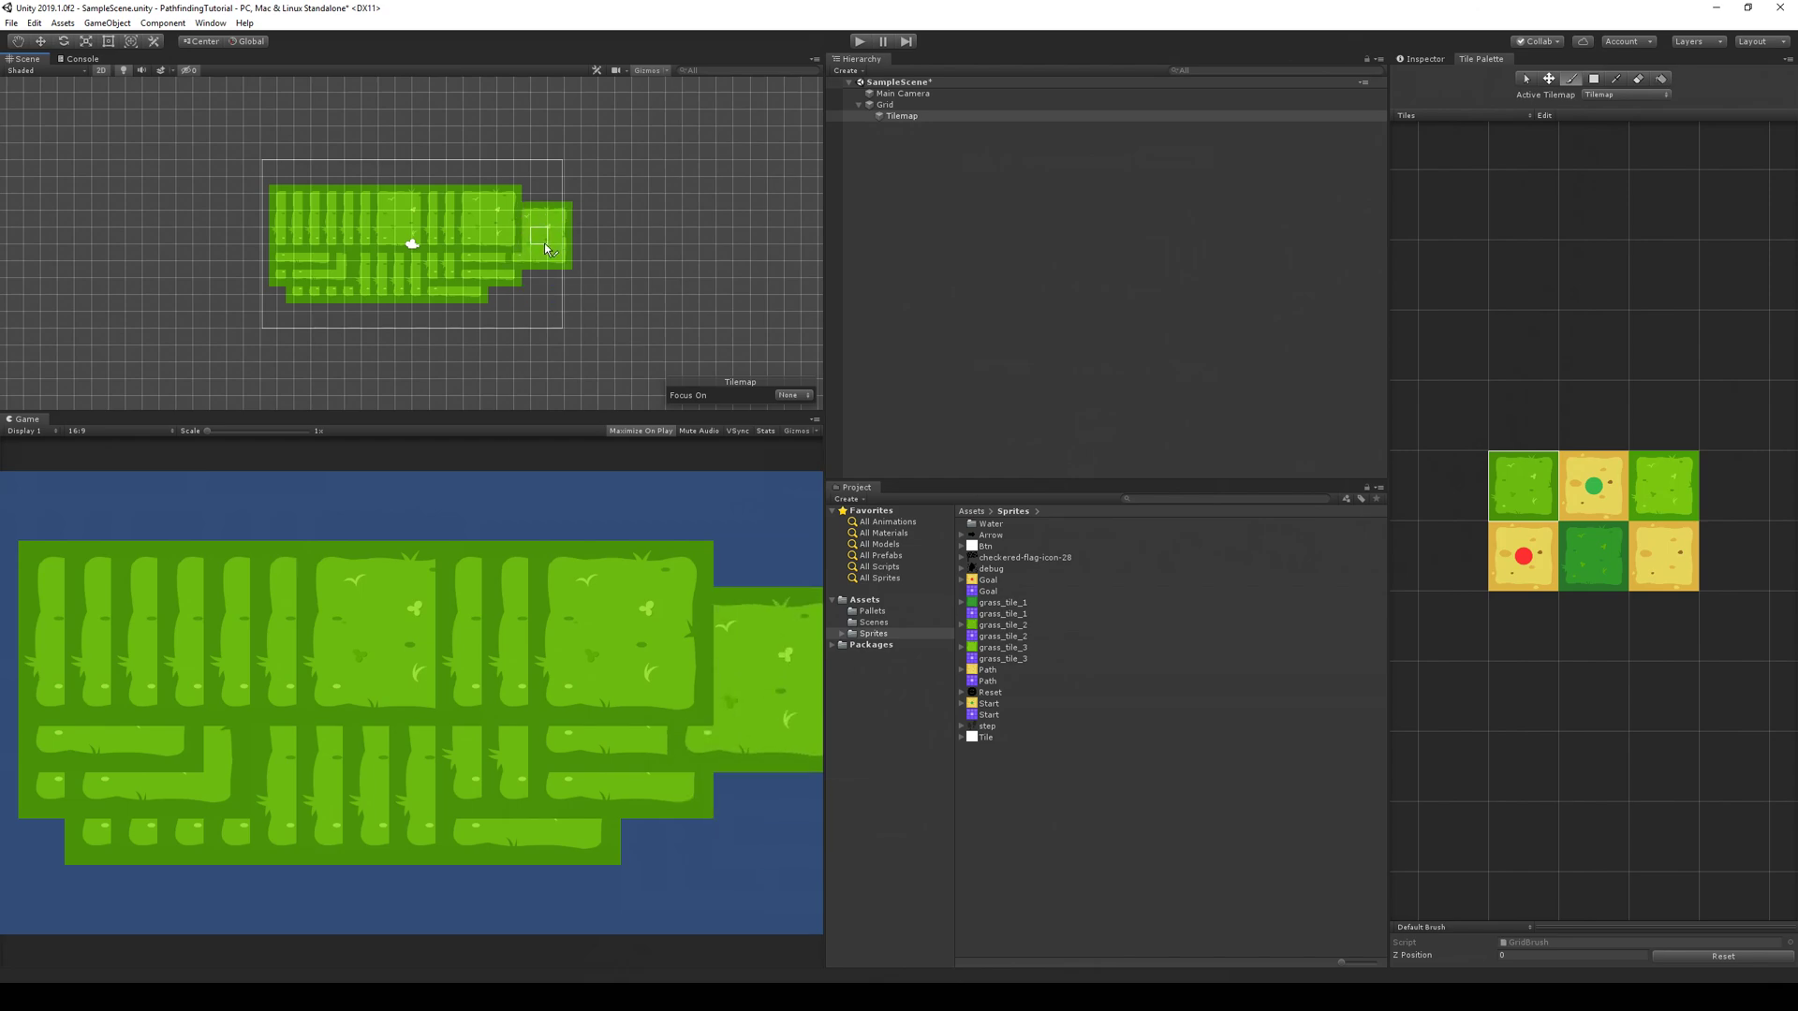
pyautogui.hotkey('ctrl', 'z')
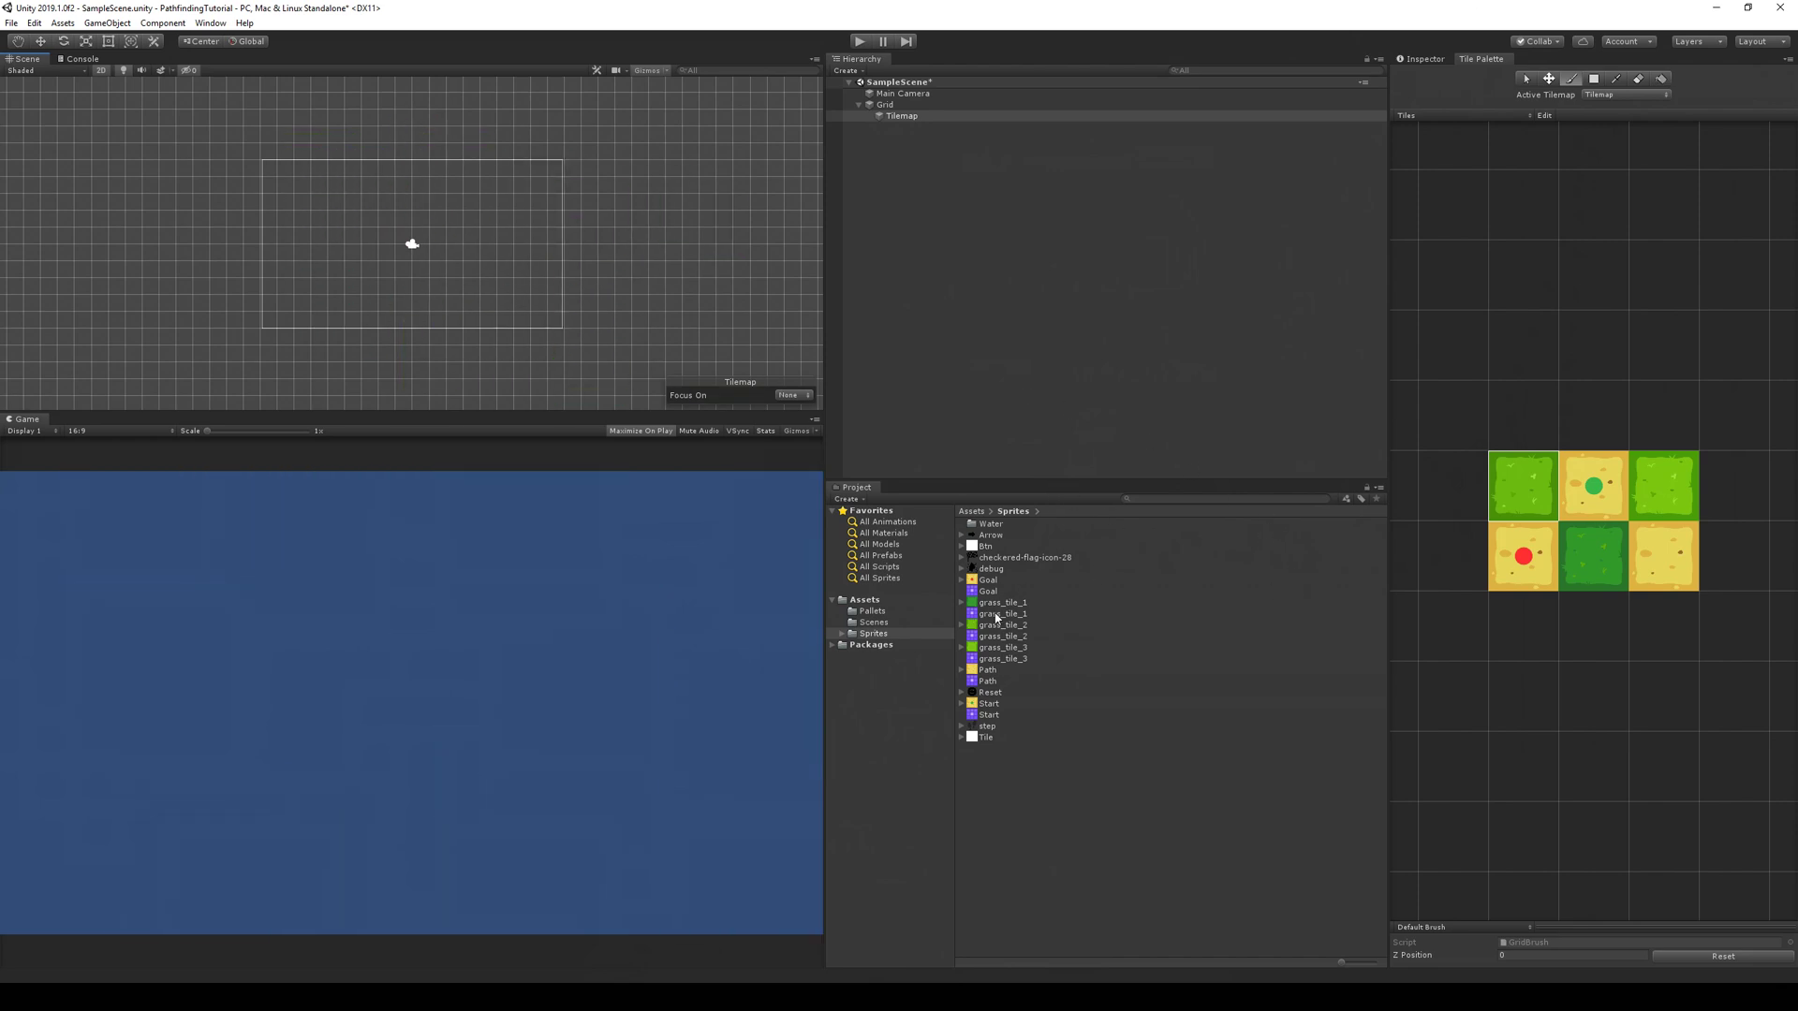
# Set Goal, grass_tile_1-3, Path and Start to 300 Pixels Per Unit and apply
pyautogui.click(998, 580)
pyautogui.keyDown('ctrl'); pyautogui.click(1017, 603); pyautogui.keyUp('ctrl')
pyautogui.keyDown('ctrl'); pyautogui.click(1026, 625); pyautogui.keyUp('ctrl')
pyautogui.keyDown('ctrl'); pyautogui.click(1032, 647); pyautogui.keyUp('ctrl')
pyautogui.keyDown('ctrl'); pyautogui.click(998, 670); pyautogui.keyUp('ctrl')
pyautogui.keyDown('ctrl'); pyautogui.click(994, 704); pyautogui.keyUp('ctrl')
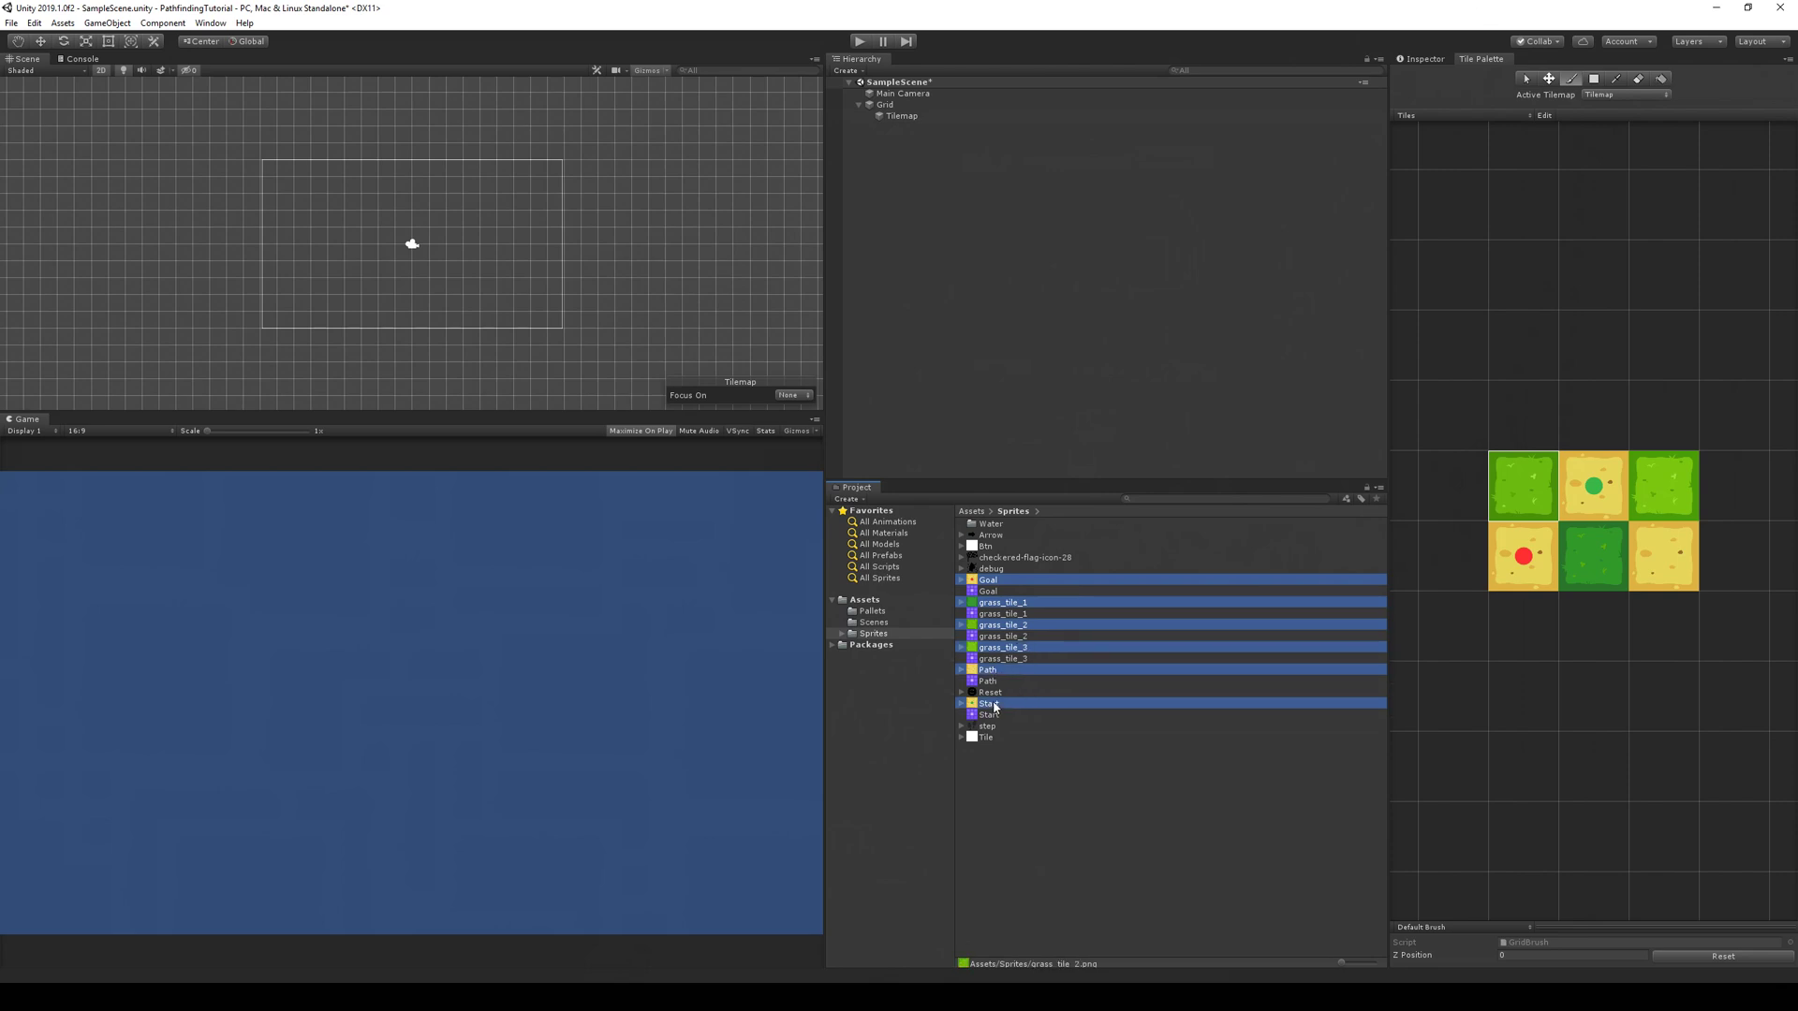
pyautogui.click(1433, 60)
pyautogui.click(1592, 154)
pyautogui.write('300')
pyautogui.click(1780, 385)
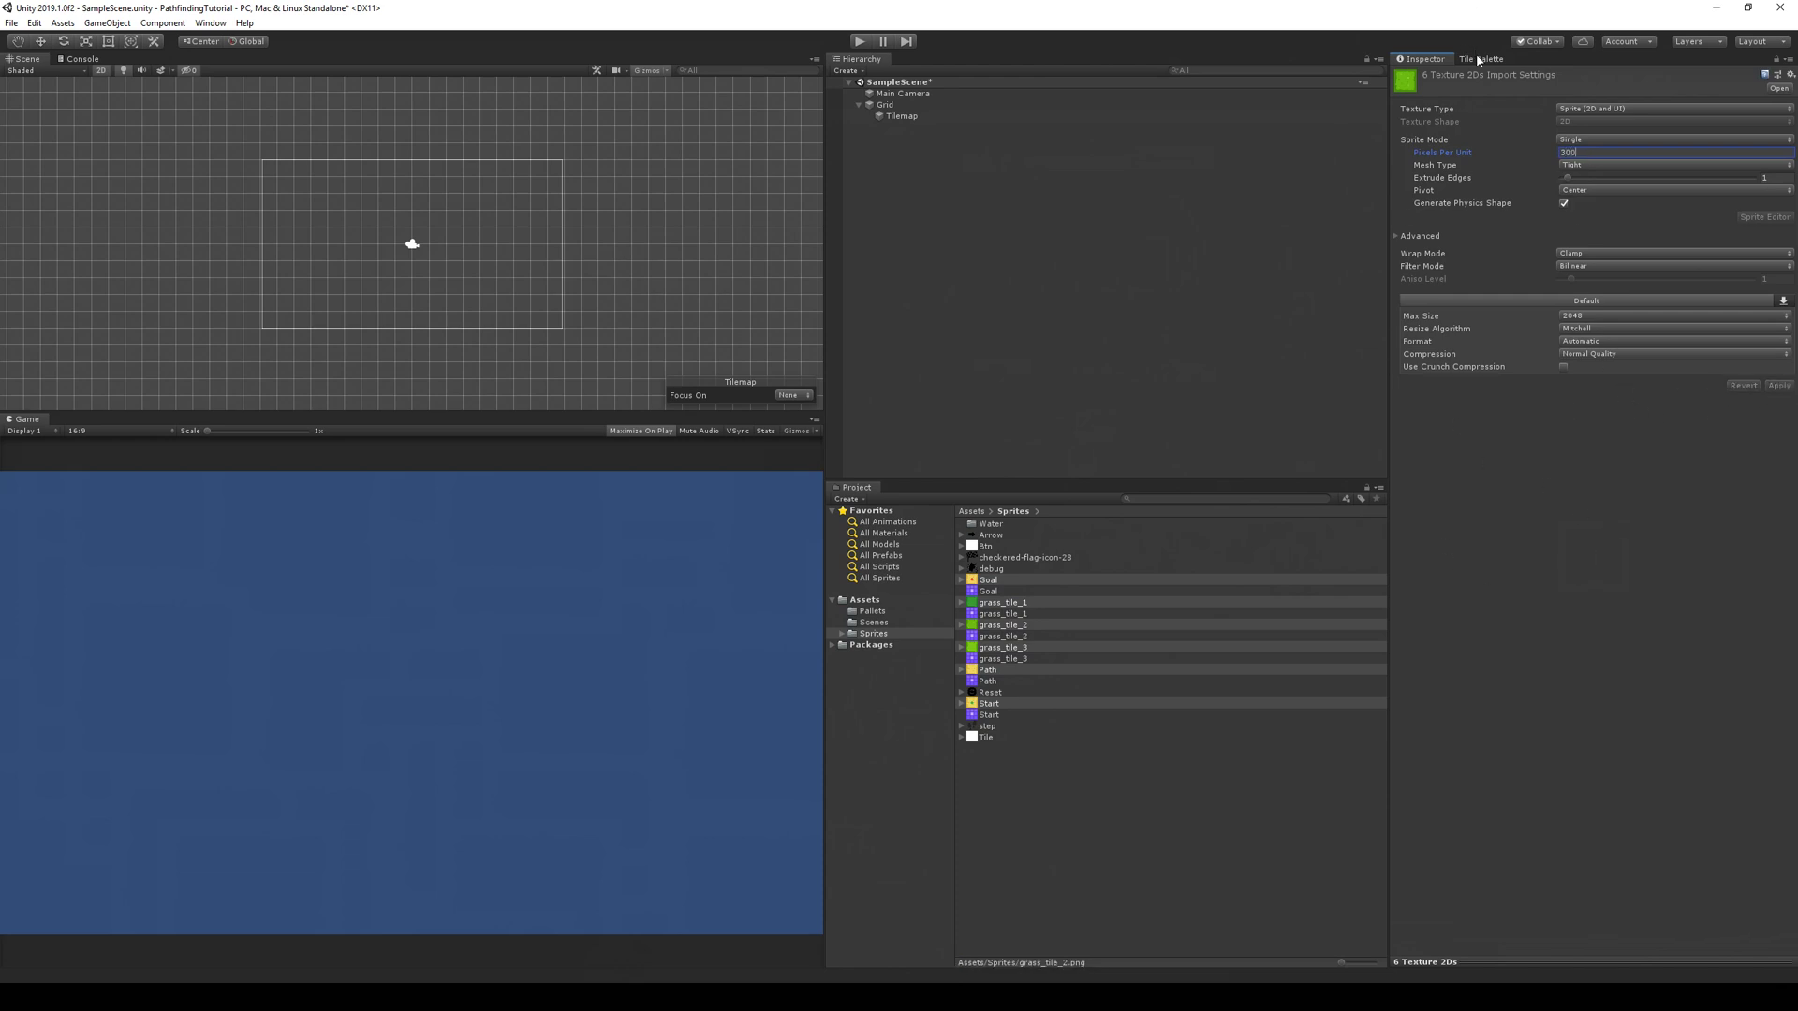
pyautogui.click(1478, 59)
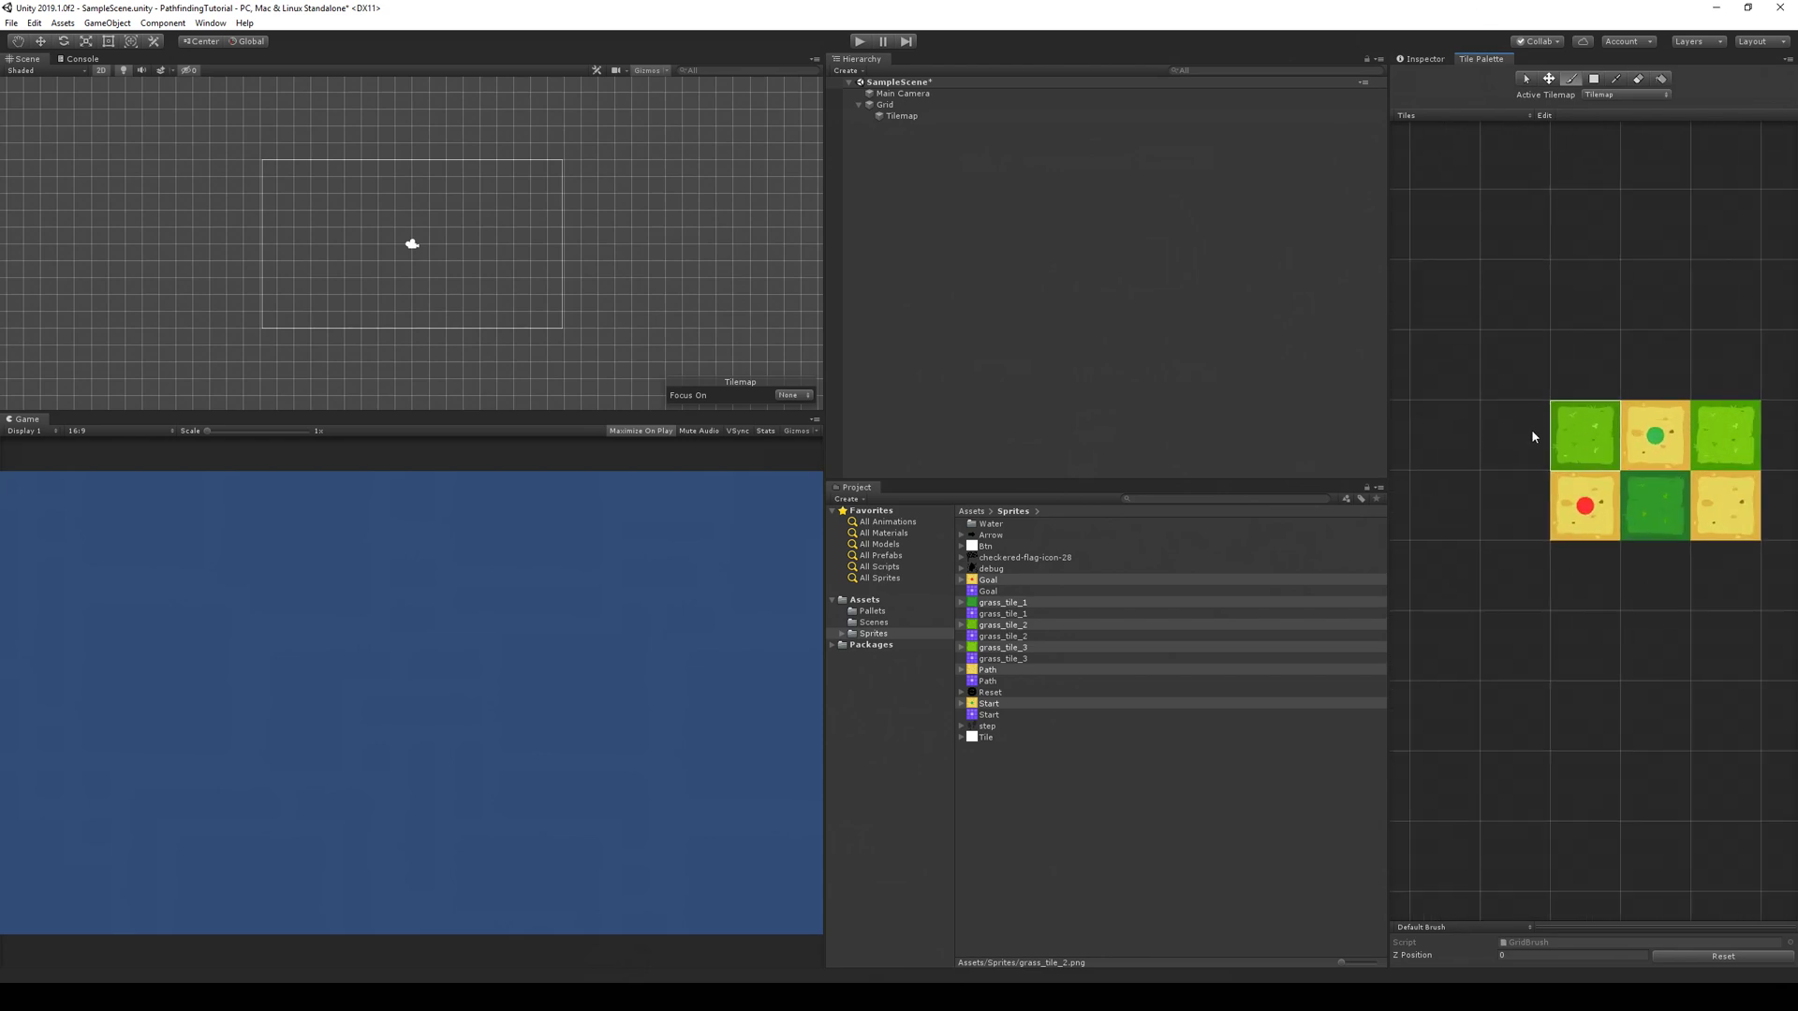